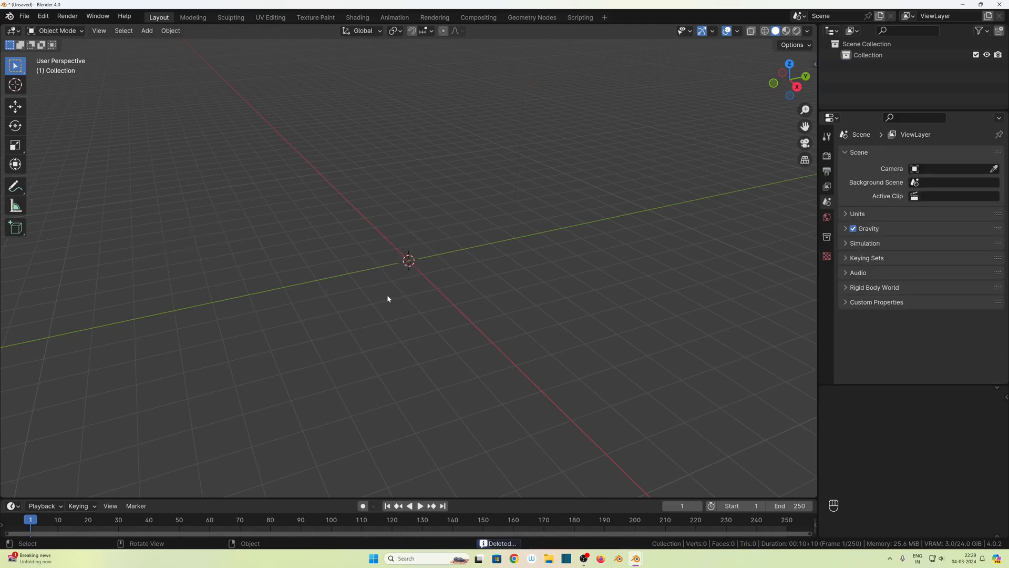
- Add a cube mesh at the scene origin and display the viewport objects as see-through wireframes
{"action": "middle_click_drag", "start_coordinate": [436, 314], "coordinate": [349, 281]}
{"action": "key", "text": "shift"}
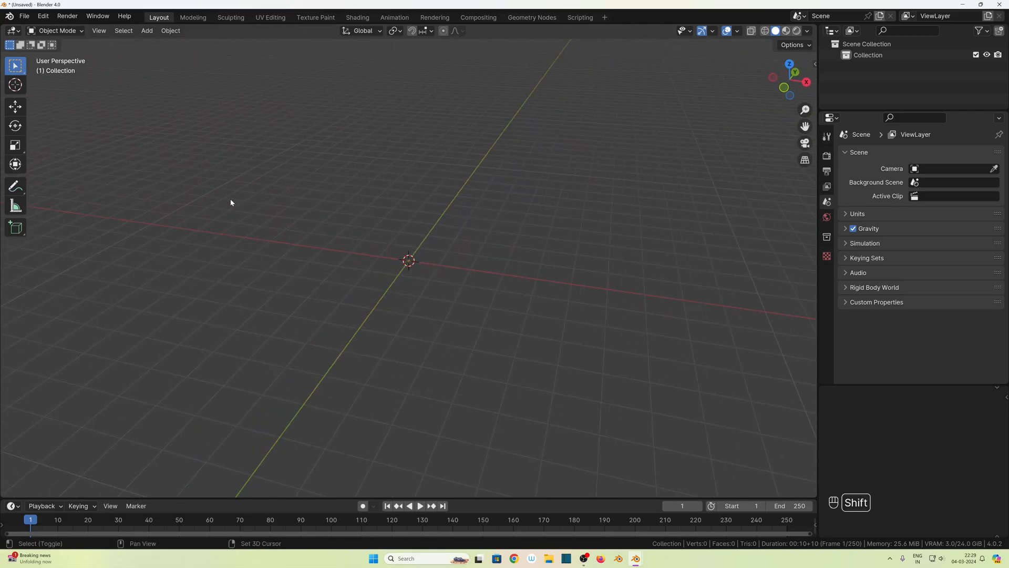
{"action": "key", "text": "shift+a"}
{"action": "mouse_move", "coordinate": [205, 214]}
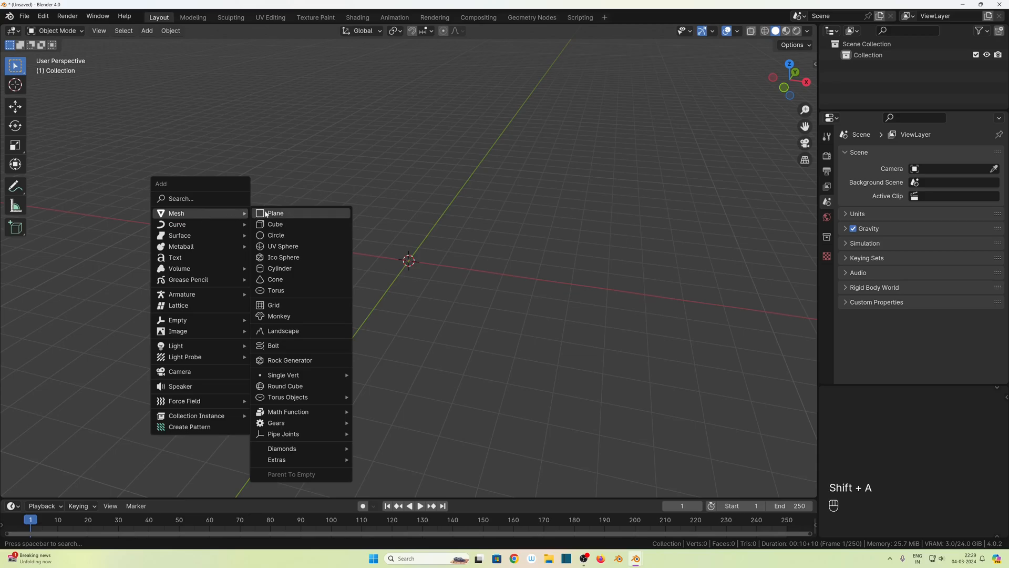
{"action": "left_click", "coordinate": [296, 227]}
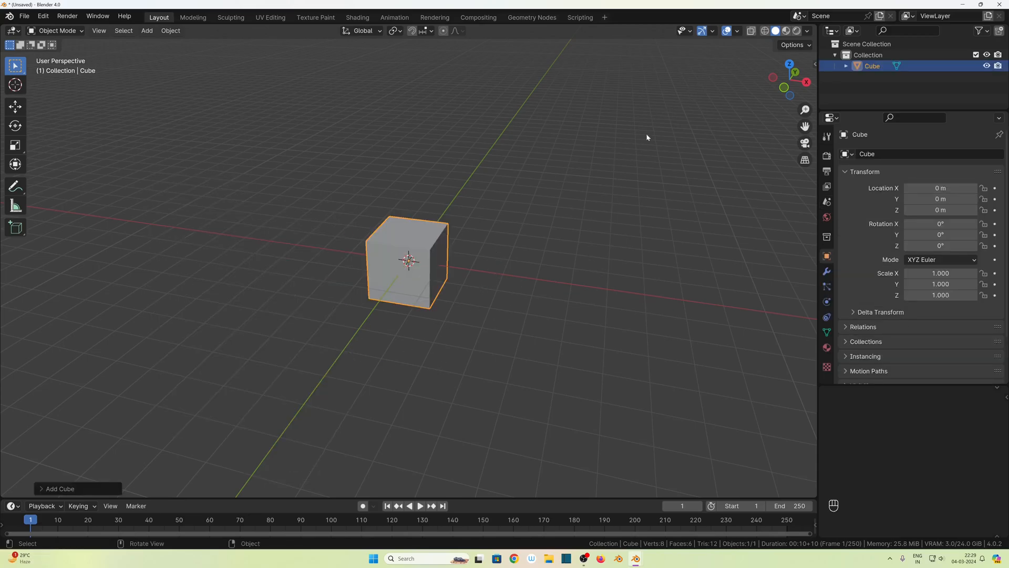
{"action": "left_click", "coordinate": [752, 31]}
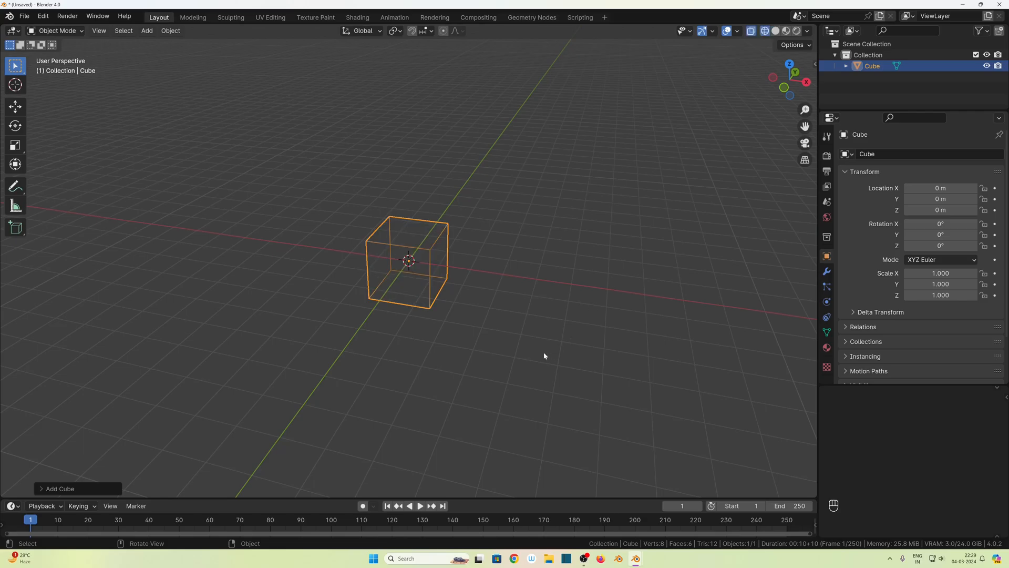
- Scale the cube uniformly in the front view to a factor of about 2.01
{"action": "left_click", "coordinate": [430, 284]}
{"action": "key", "text": "KP_1"}
{"action": "scroll", "coordinate": [471, 377], "scroll_direction": "up", "scroll_amount": 3}
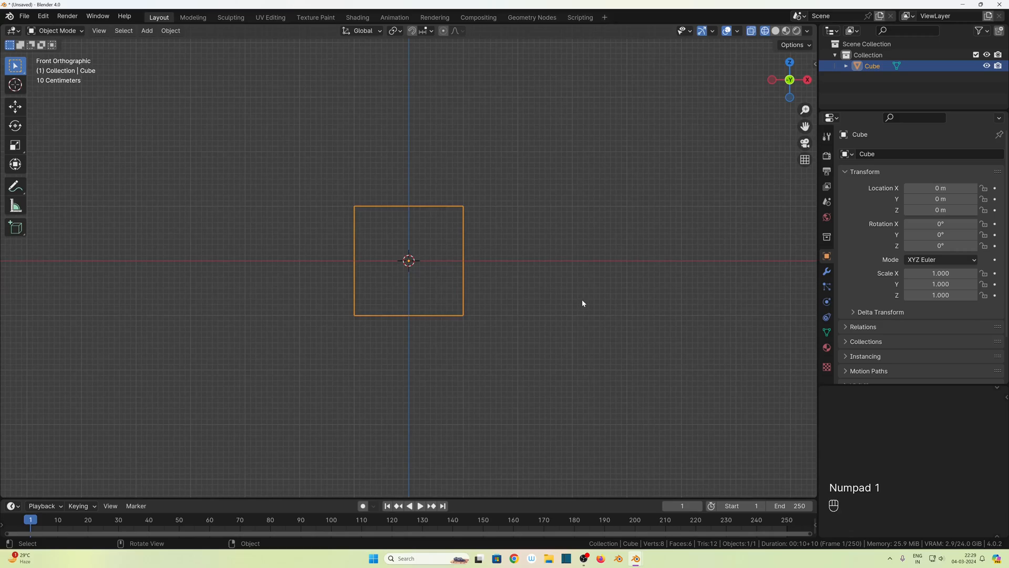
{"action": "key", "text": "s"}
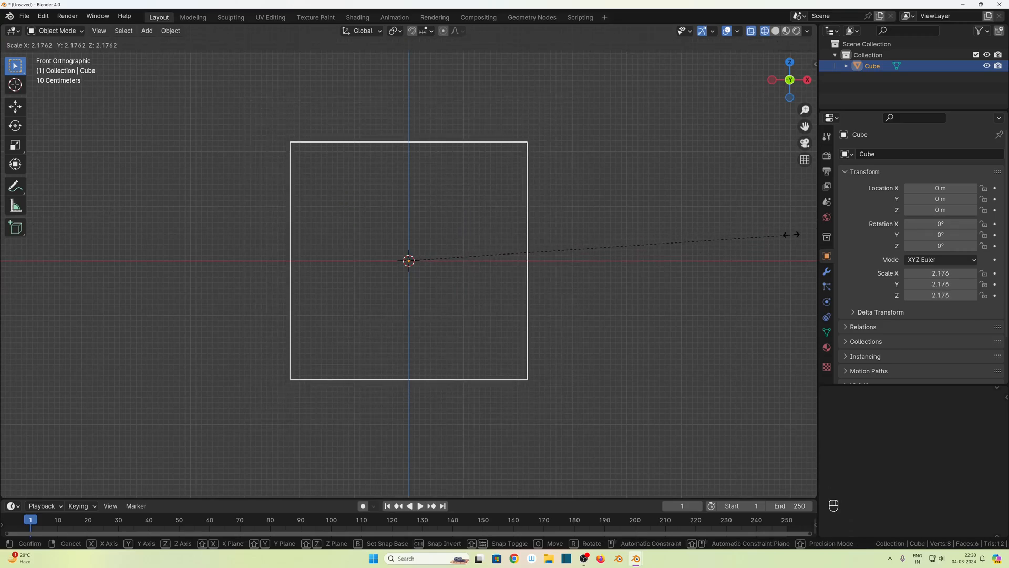
{"action": "left_click", "coordinate": [766, 238]}
- Raise the cube along the Z axis by about 2.05 m so its base sits on the ground plane
{"action": "key", "text": "g"}
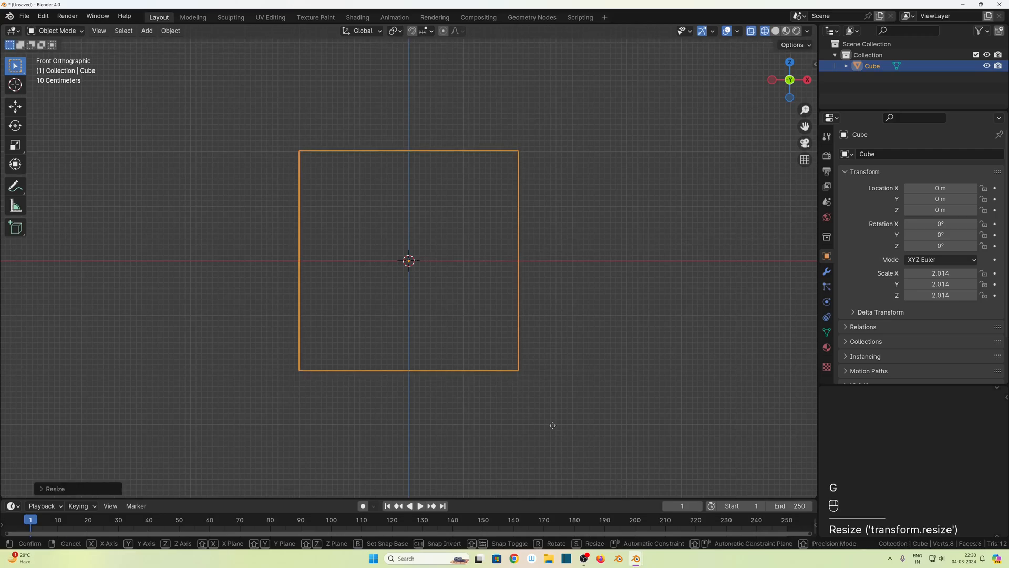
{"action": "key", "text": "z"}
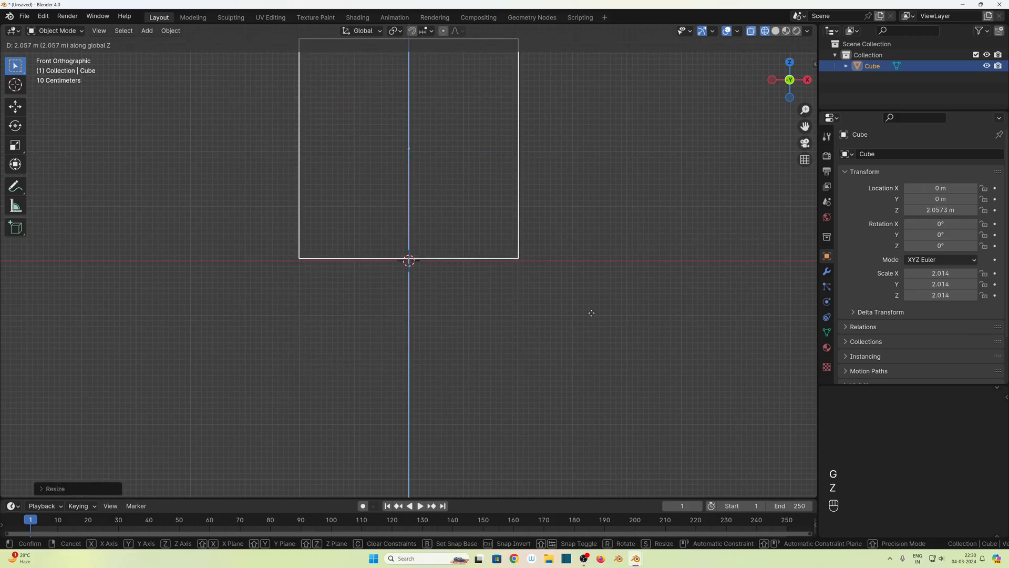
{"action": "key", "text": "shift"}
{"action": "left_click", "coordinate": [598, 332]}
- Apply the cube's scale
{"action": "middle_click_drag", "start_coordinate": [558, 408], "coordinate": [484, 339]}
{"action": "scroll", "coordinate": [509, 436], "scroll_direction": "down", "scroll_amount": 5}
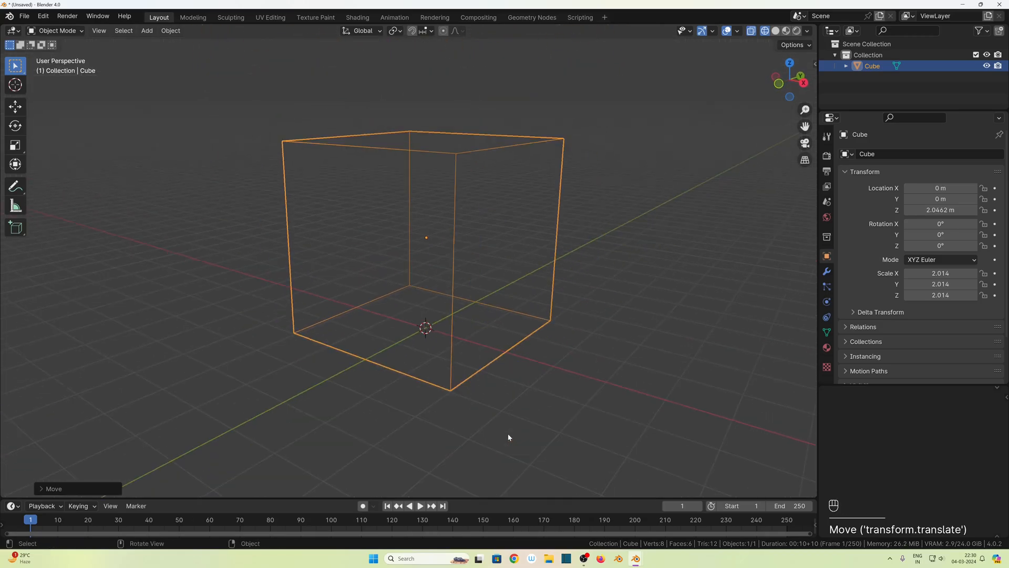
{"action": "key", "text": "ctrl+a"}
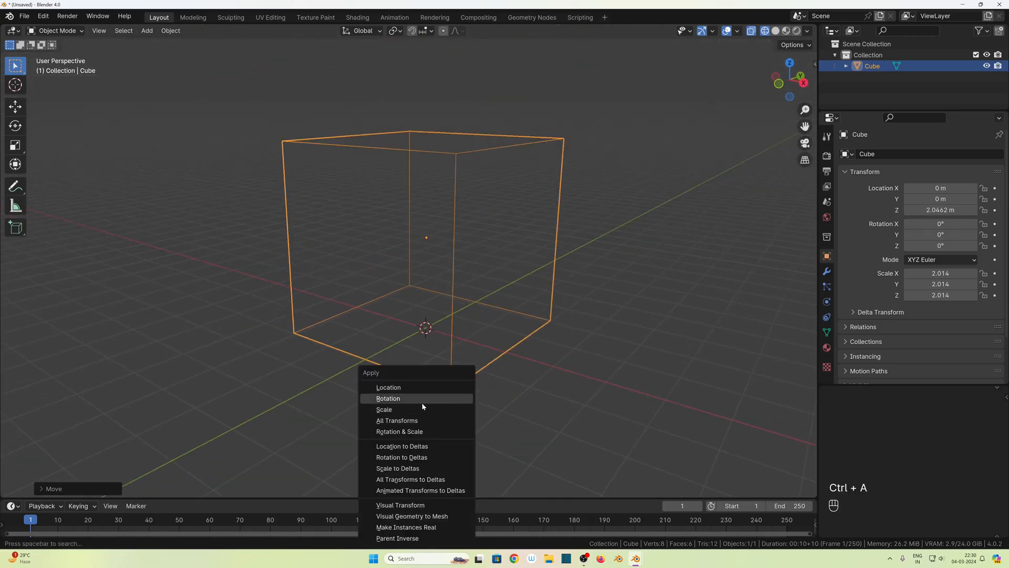
{"action": "left_click", "coordinate": [404, 408]}
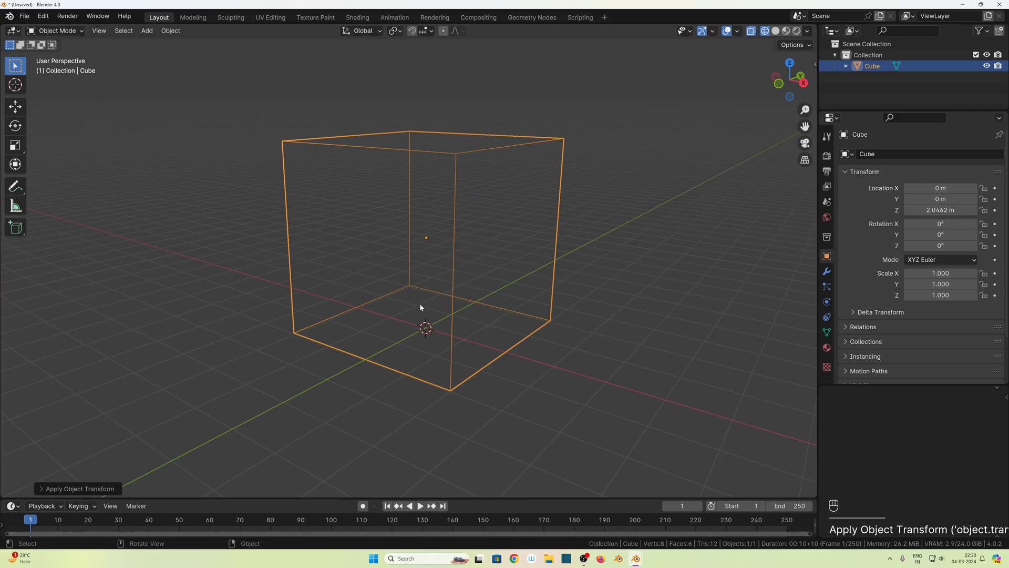
- Add a torus mesh at the scene origin inside the cube
{"action": "scroll", "coordinate": [422, 362], "scroll_direction": "up", "scroll_amount": 1}
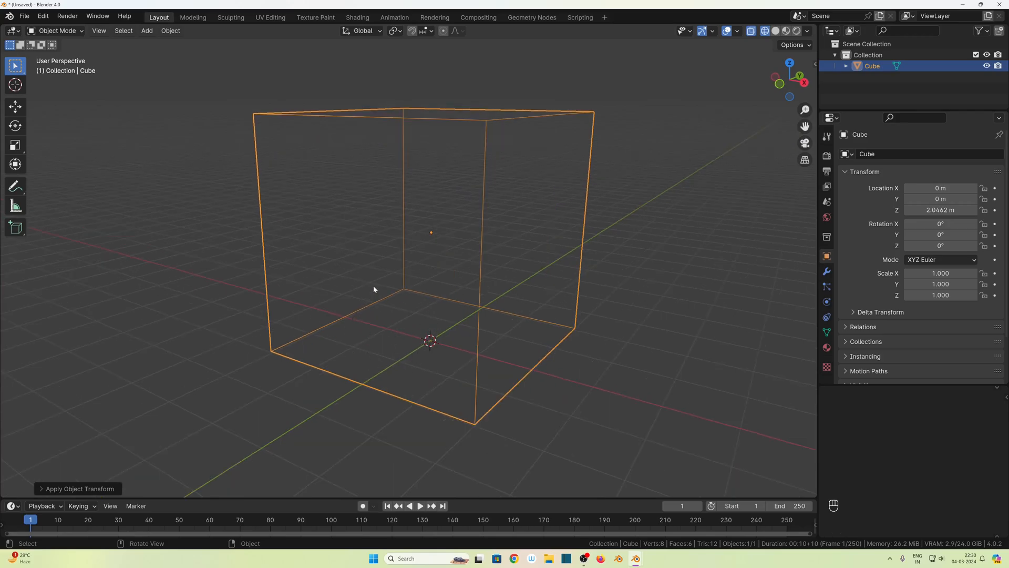
{"action": "middle_click_drag", "start_coordinate": [383, 260], "coordinate": [381, 281], "text": "shift"}
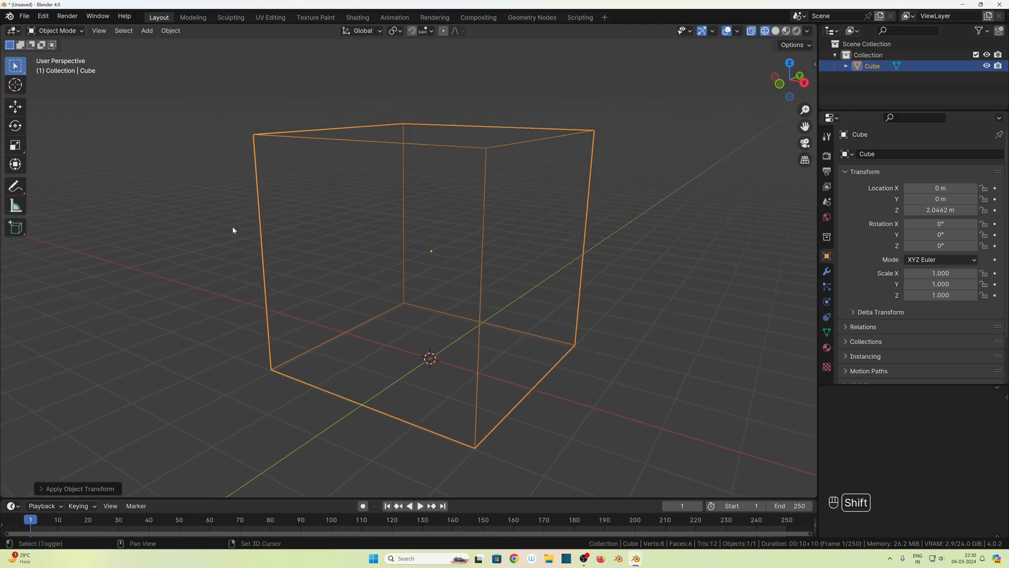
{"action": "key", "text": "shift+a"}
{"action": "mouse_move", "coordinate": [203, 230]}
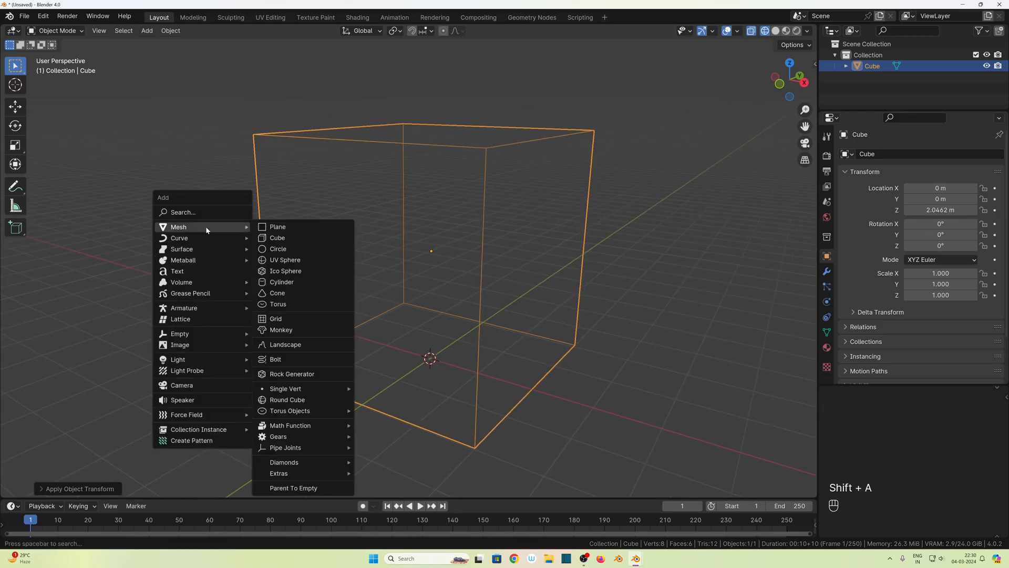
{"action": "left_click", "coordinate": [284, 304]}
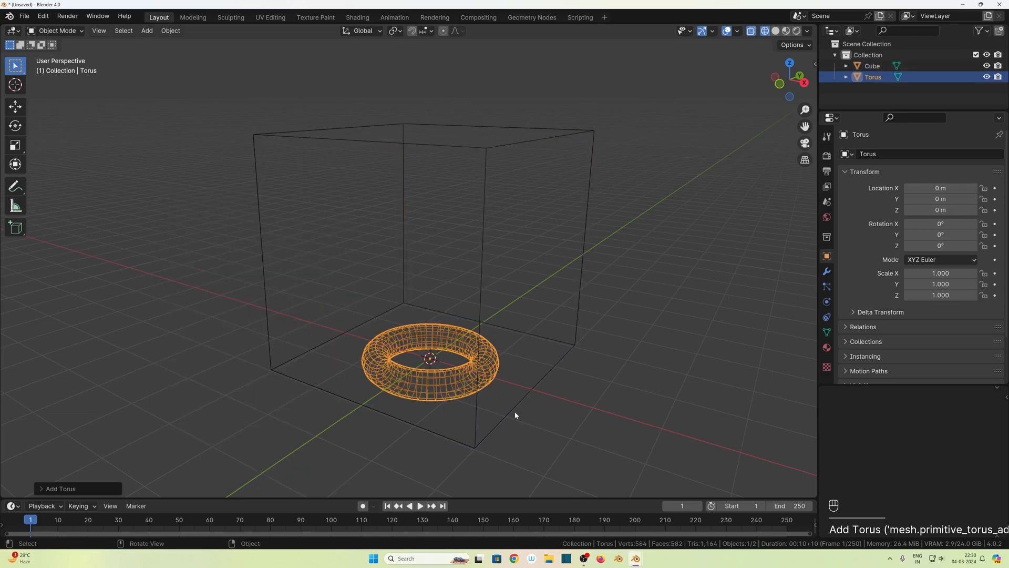
- Raise the torus along the Z axis by about 0.85 m so it floats above the cube's base
{"action": "key", "text": "KP_1"}
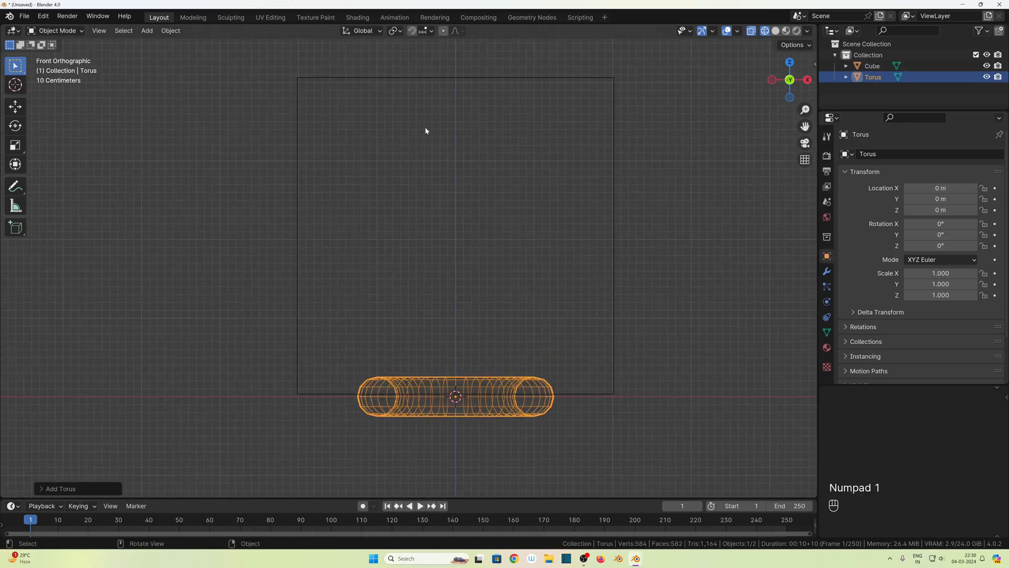
{"action": "key", "text": "g"}
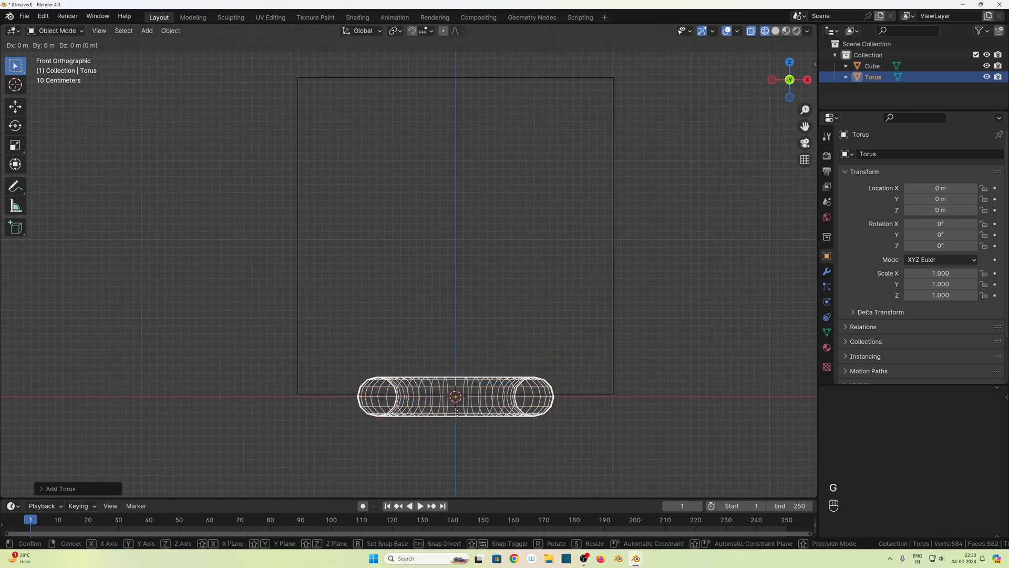
{"action": "key", "text": "z"}
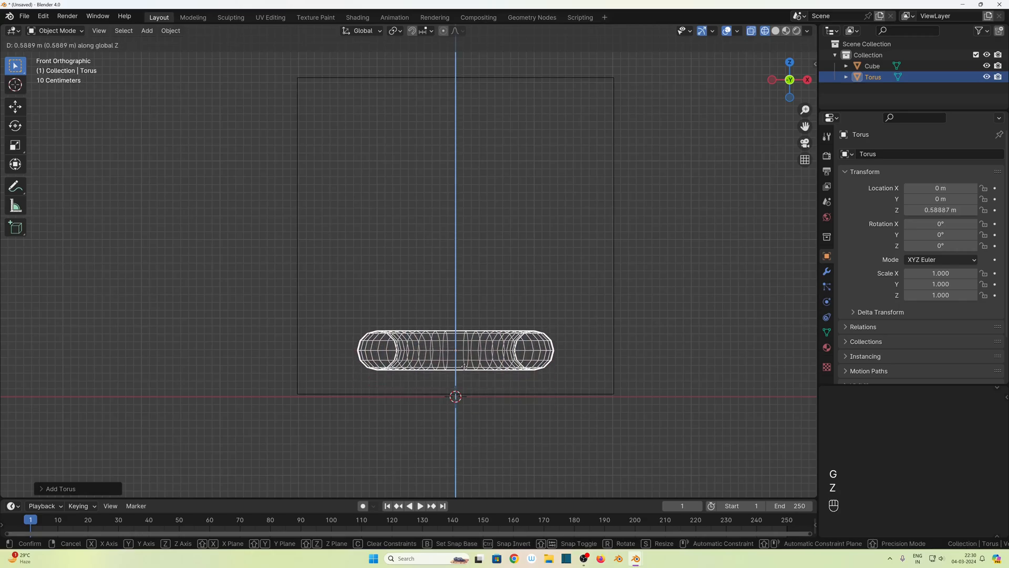
{"action": "left_click", "coordinate": [461, 357]}
- Give the cube Fluid physics with the type Domain and the domain type Gas
{"action": "middle_click_drag", "start_coordinate": [480, 407], "coordinate": [442, 331]}
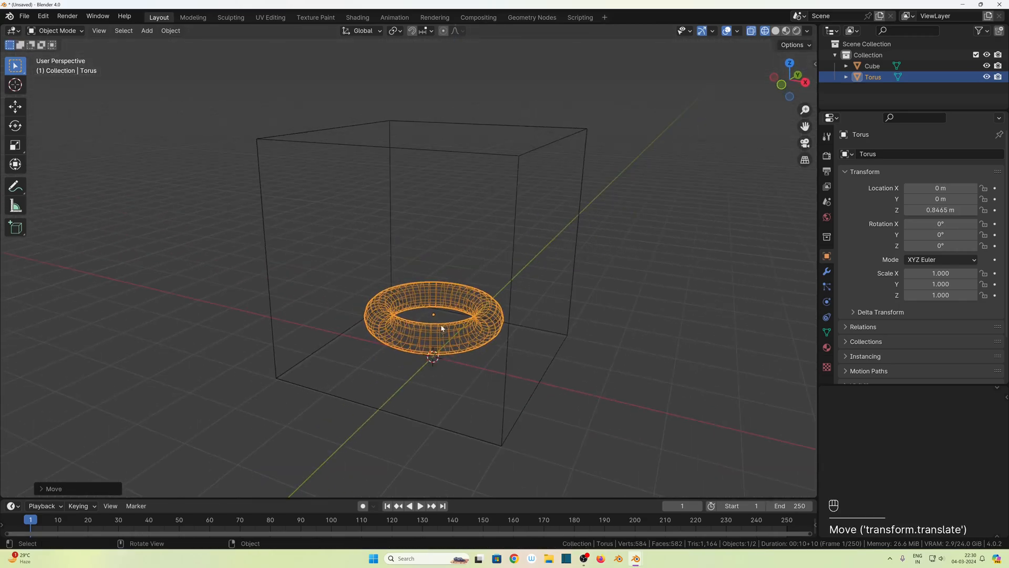
{"action": "left_click", "coordinate": [509, 302]}
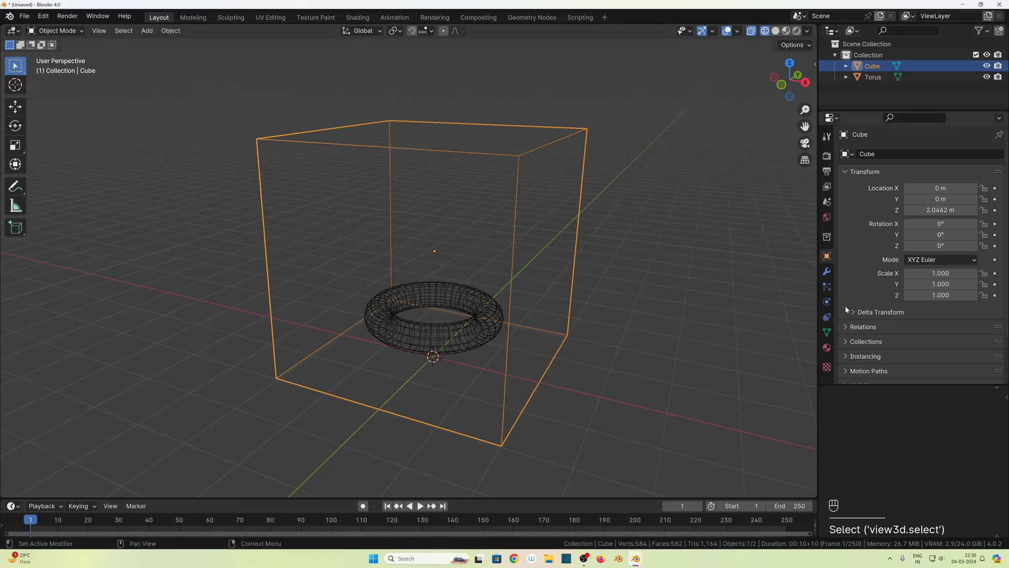
{"action": "left_click", "coordinate": [827, 301]}
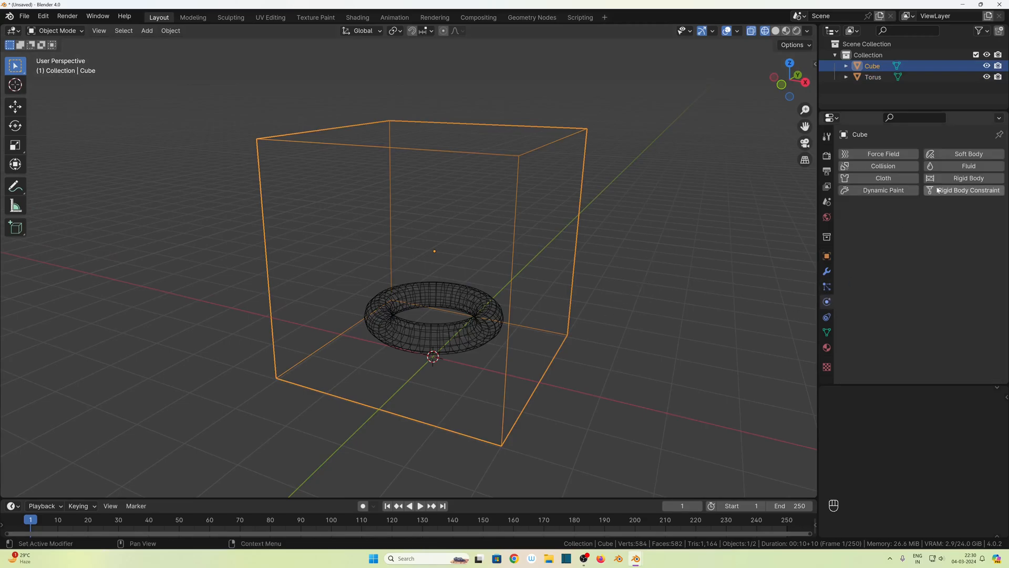
{"action": "left_click", "coordinate": [959, 167]}
{"action": "left_click", "coordinate": [917, 225]}
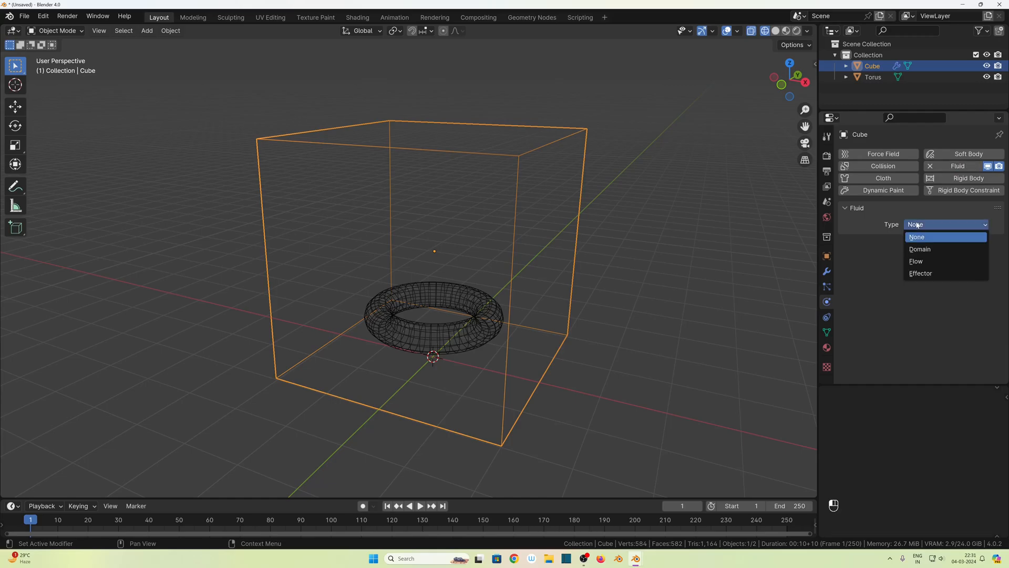
{"action": "left_click", "coordinate": [929, 253]}
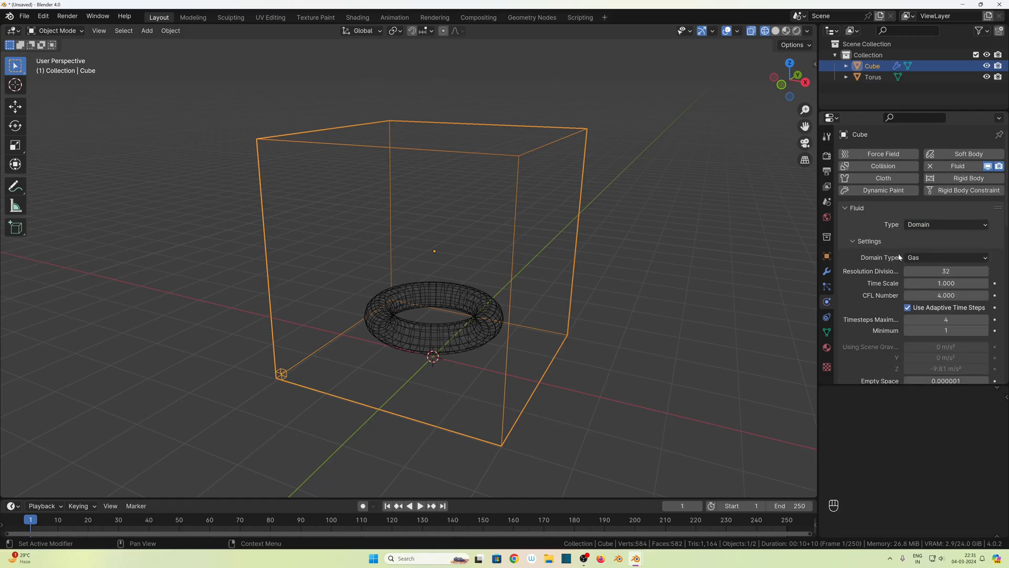
{"action": "left_click", "coordinate": [916, 258]}
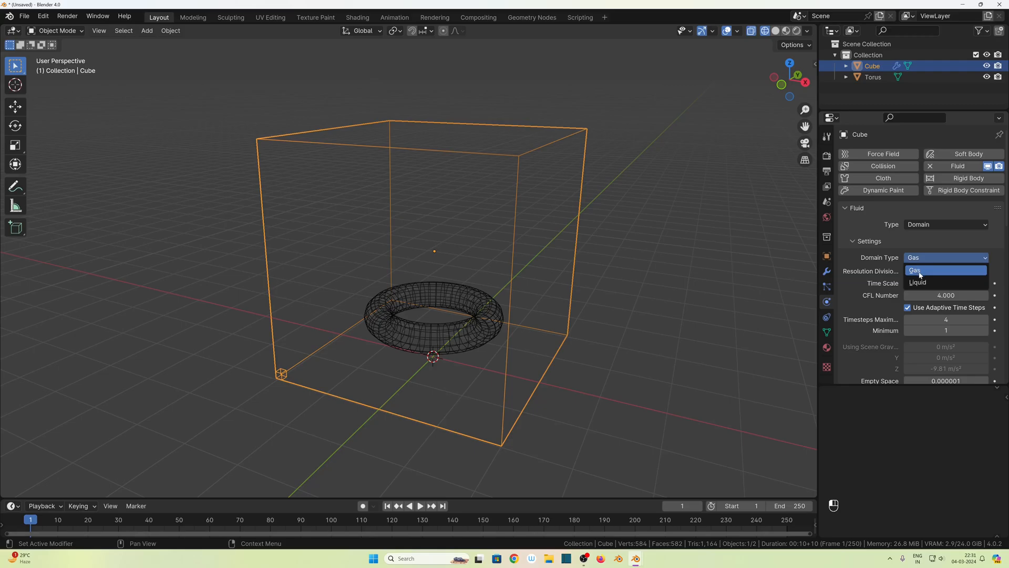
{"action": "left_click", "coordinate": [920, 274]}
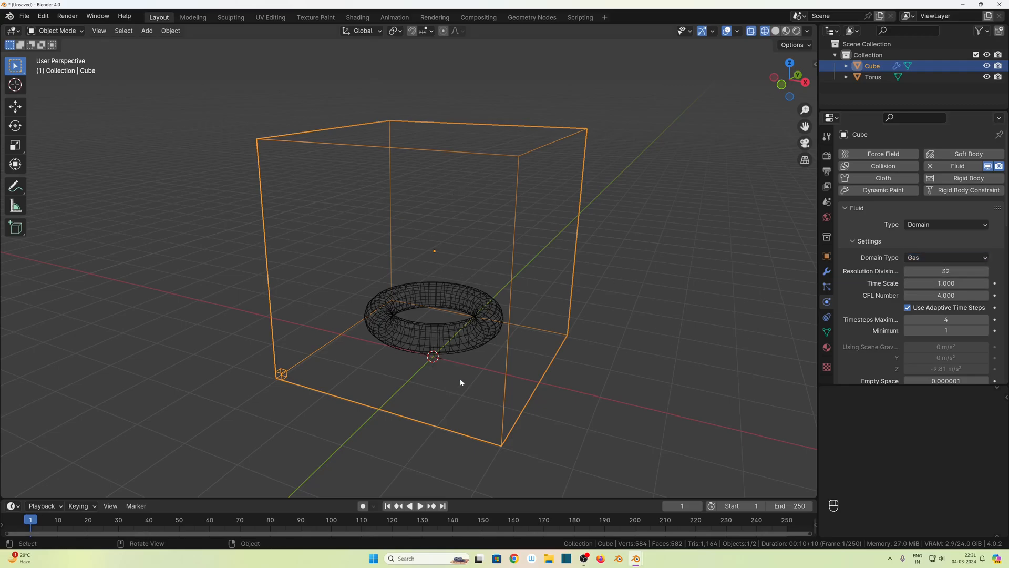
- Give the torus Fluid physics with the type Flow, flow type Smoke and flow behavior Inflow
{"action": "left_click", "coordinate": [442, 334]}
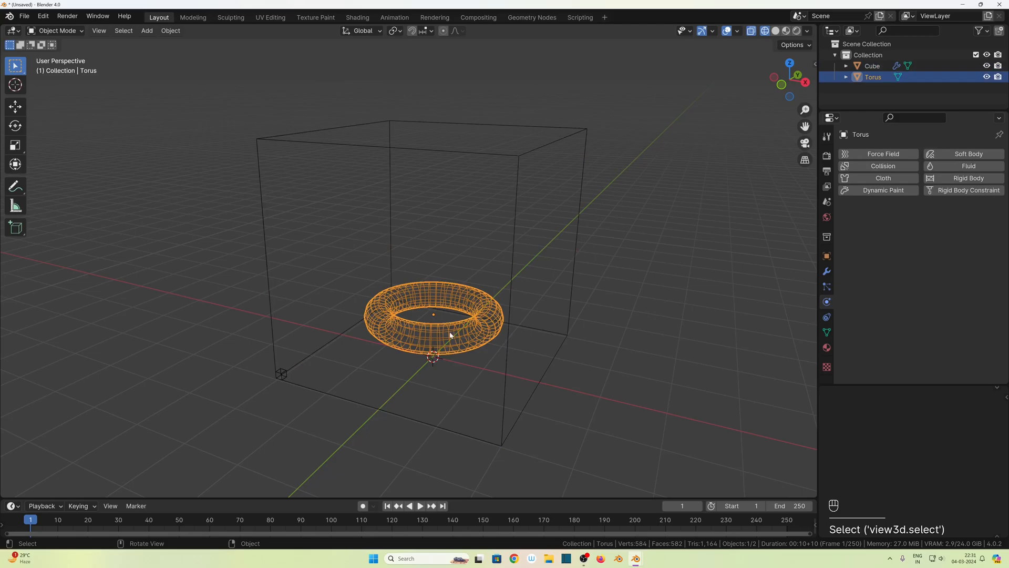
{"action": "left_click", "coordinate": [969, 166]}
{"action": "left_click", "coordinate": [930, 224]}
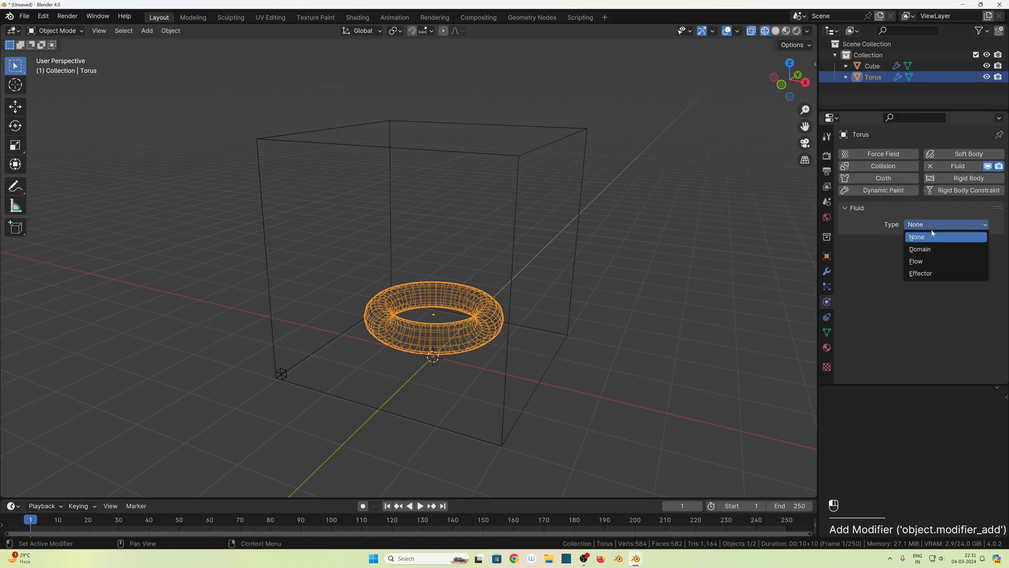
{"action": "left_click", "coordinate": [928, 261]}
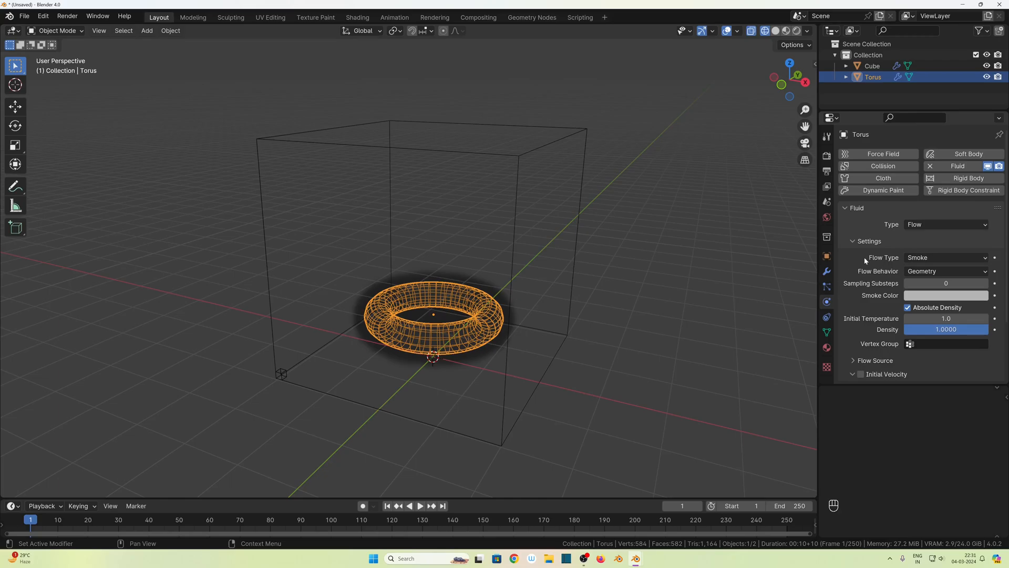
{"action": "left_click", "coordinate": [925, 258]}
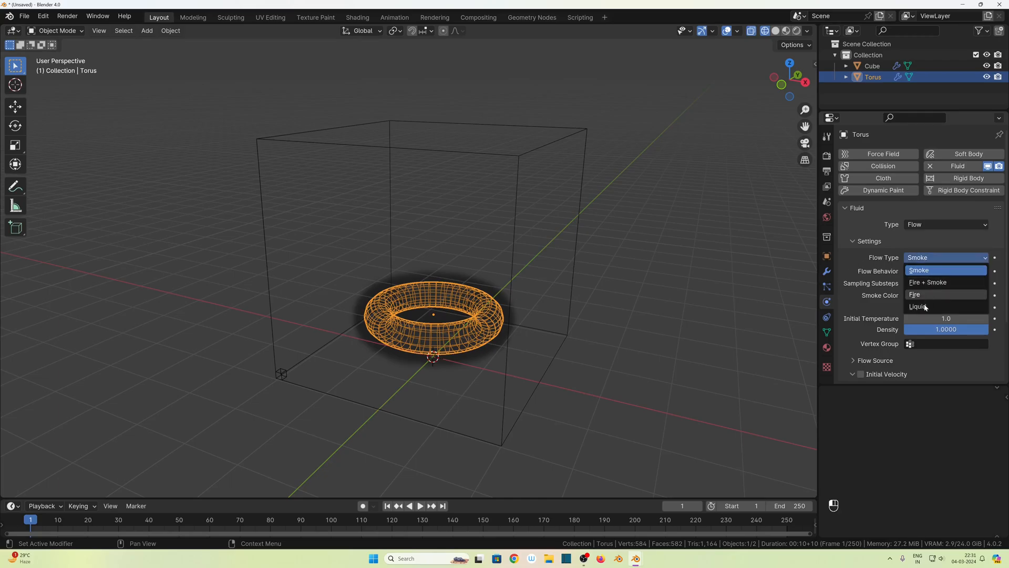
{"action": "left_click", "coordinate": [920, 272]}
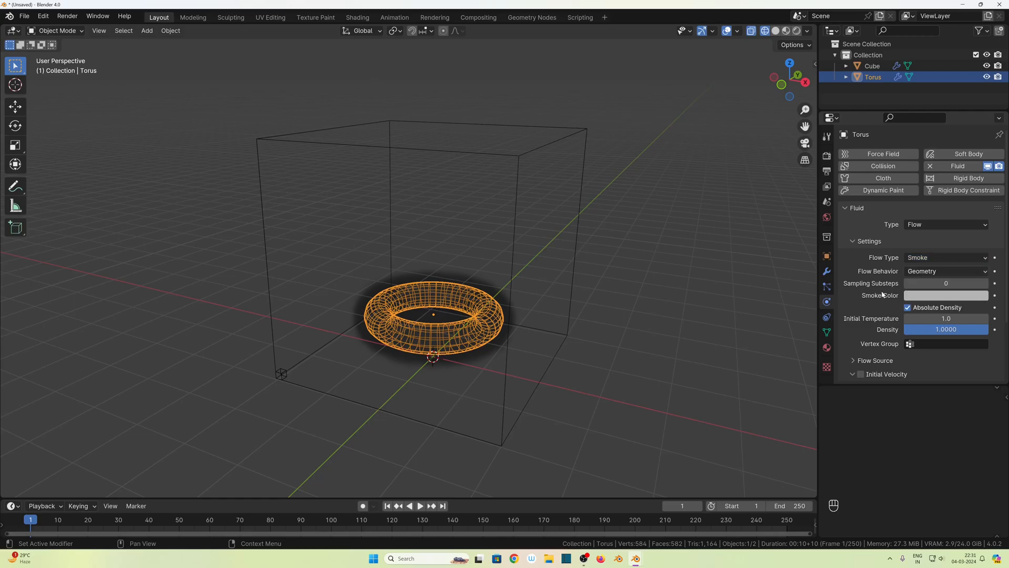
{"action": "left_click", "coordinate": [917, 271]}
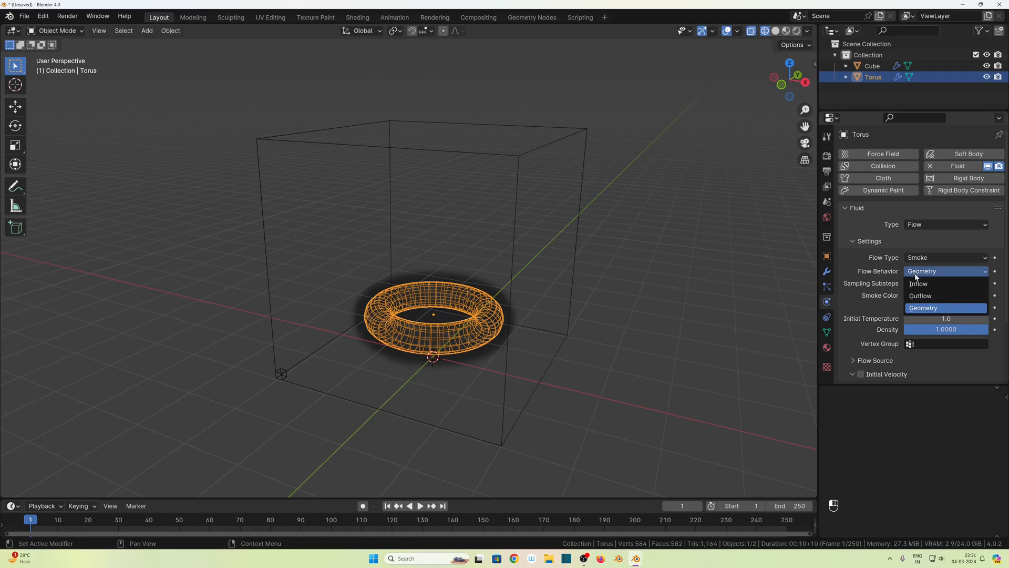
{"action": "left_click", "coordinate": [919, 284]}
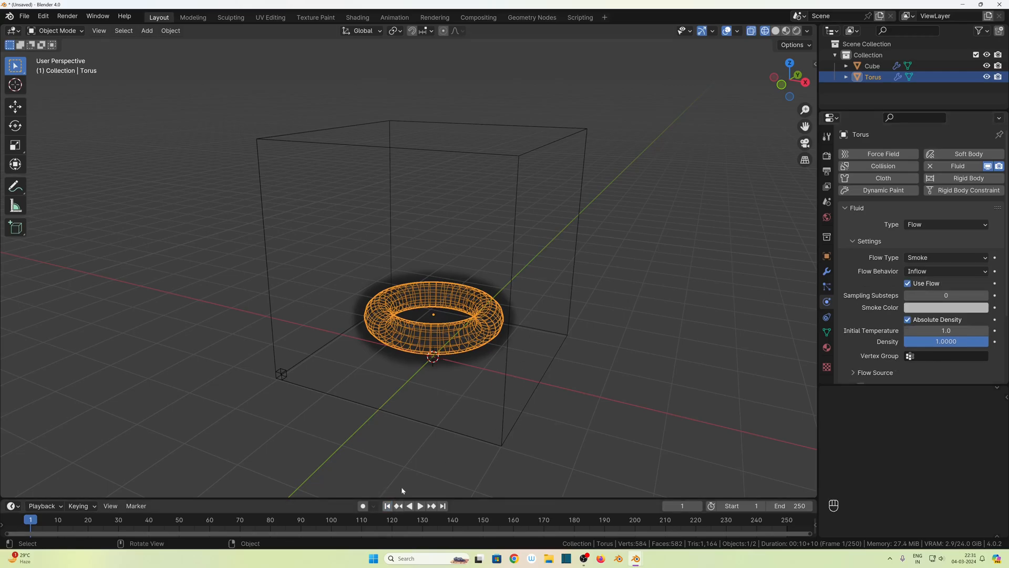
- Play the smoke simulation to check it, stop the playback and return to the first frame
{"action": "key", "text": "space"}
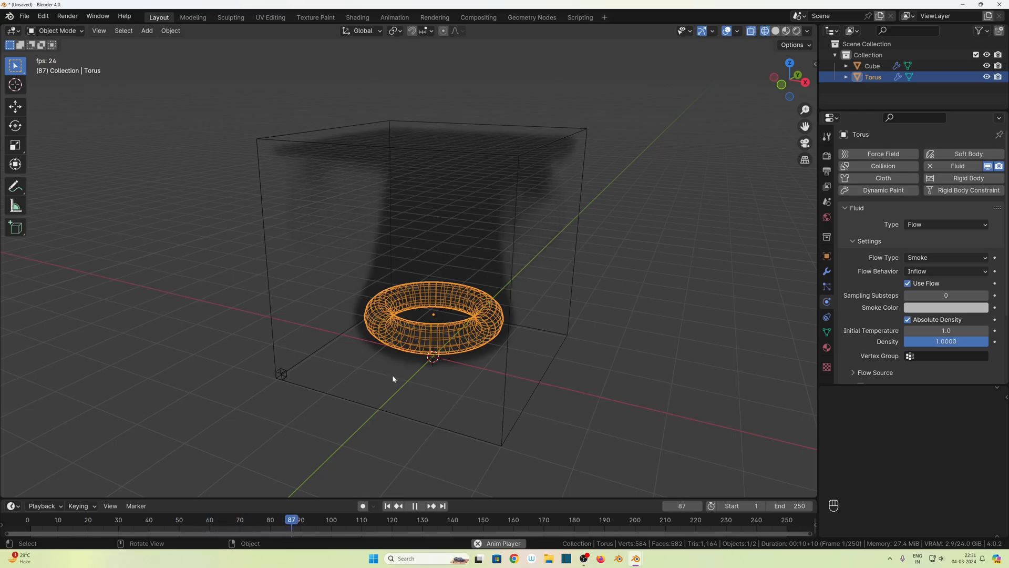
{"action": "key", "text": "space"}
{"action": "left_click", "coordinate": [387, 506]}
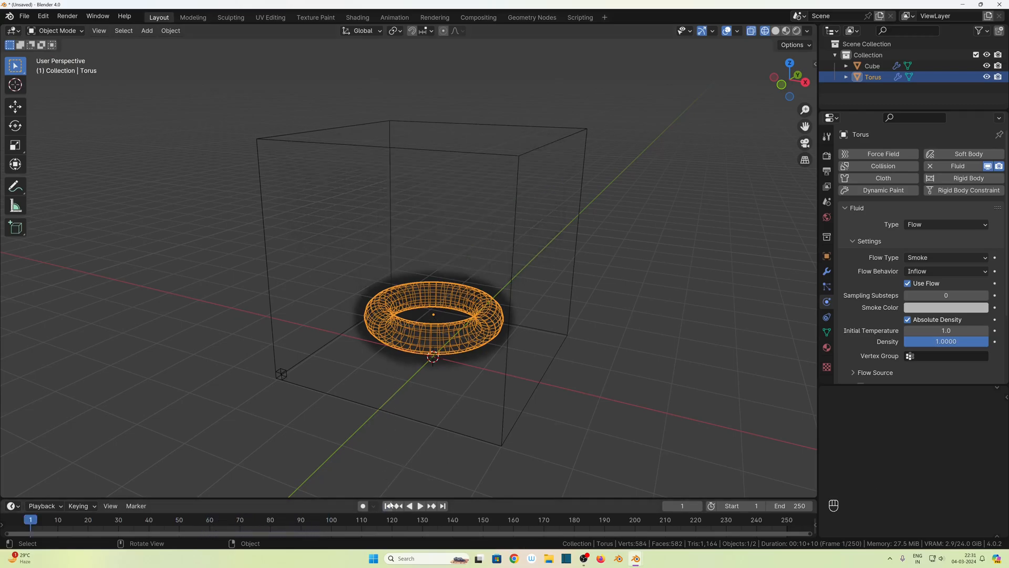
- Set the torus's flow type to Fire + Smoke and play the simulation to check it
{"action": "left_click", "coordinate": [929, 260]}
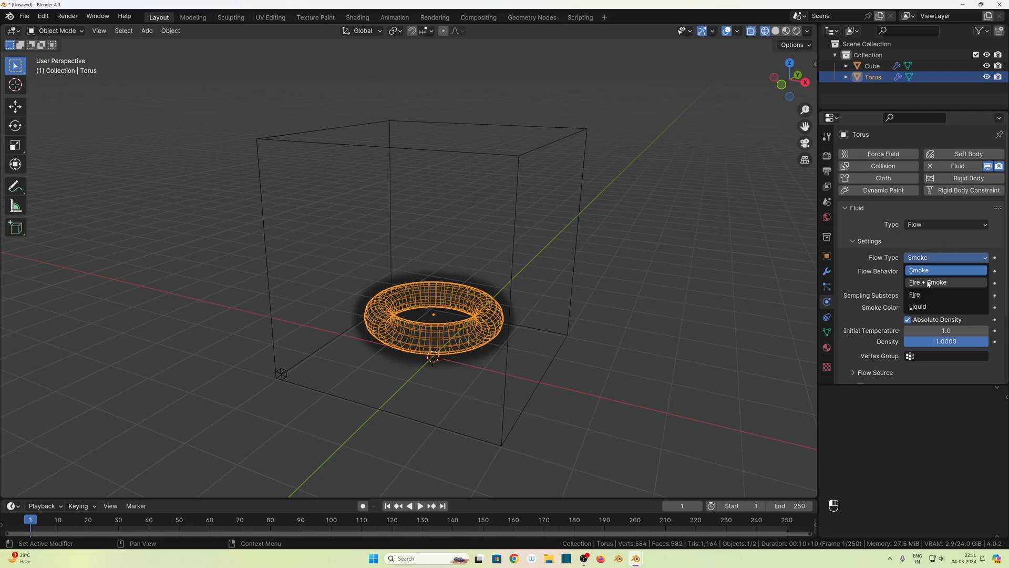
{"action": "left_click", "coordinate": [925, 283]}
{"action": "key", "text": "space"}
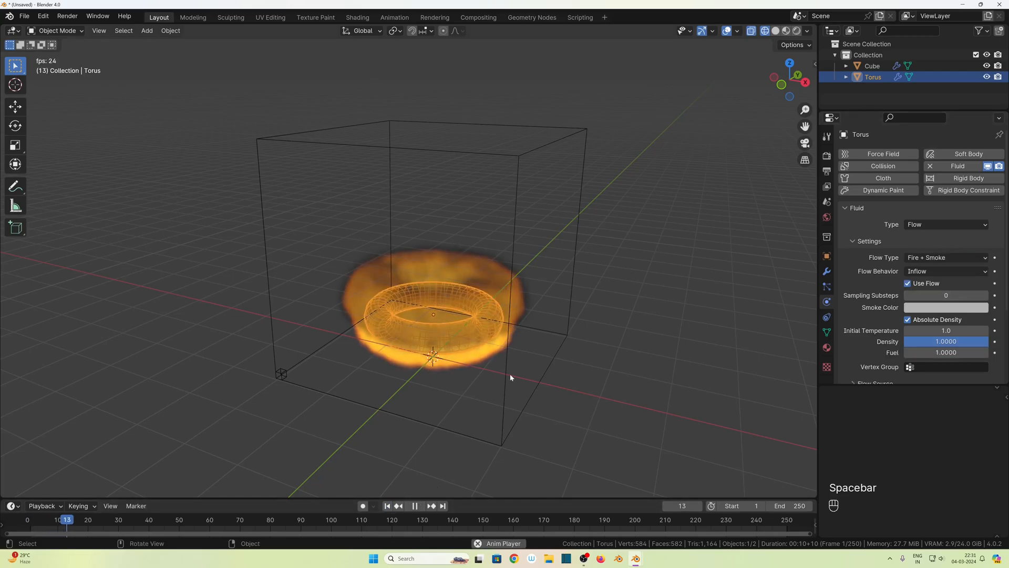
{"action": "middle_click_drag", "start_coordinate": [430, 412], "coordinate": [341, 399]}
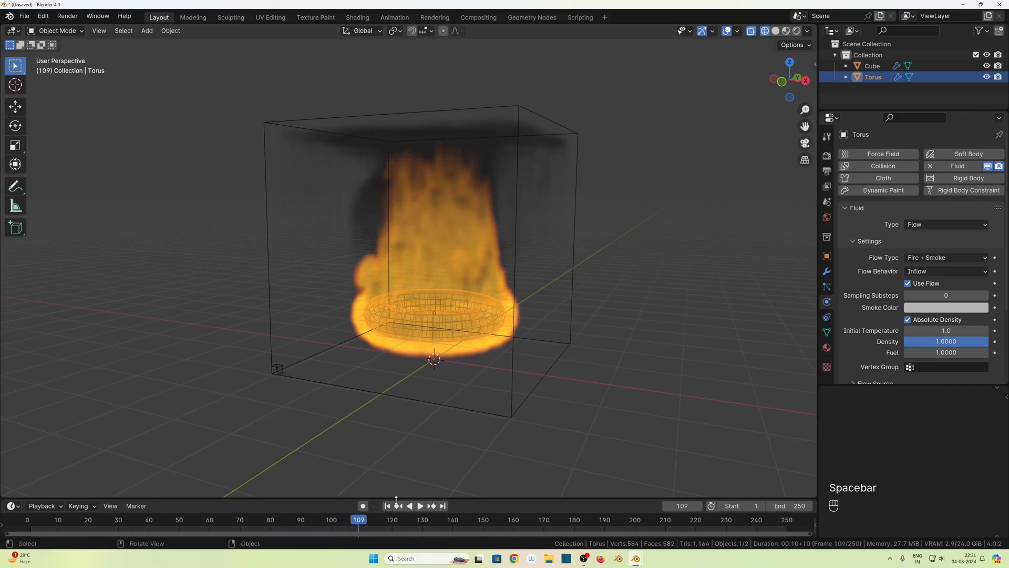
{"action": "key", "text": "space"}
- Set the torus's flow type to Fire and play the simulation, ending back at the first frame
{"action": "left_click", "coordinate": [935, 260]}
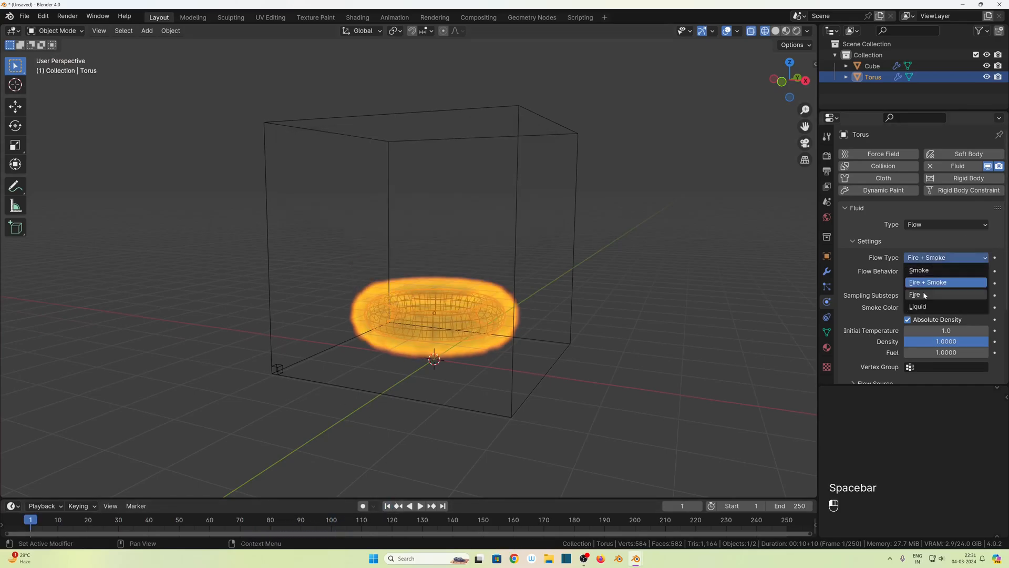
{"action": "left_click", "coordinate": [925, 295]}
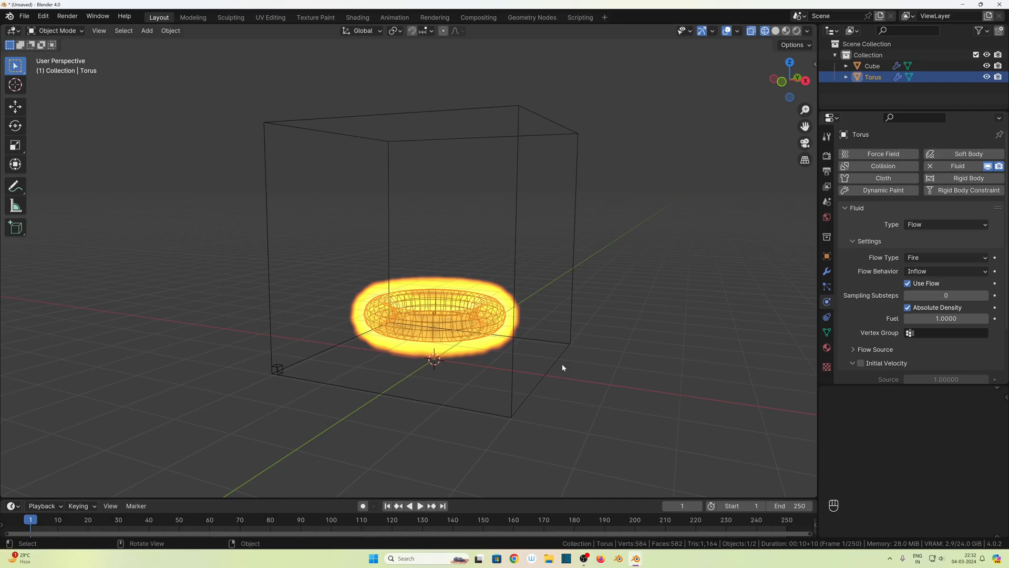
{"action": "key", "text": "space"}
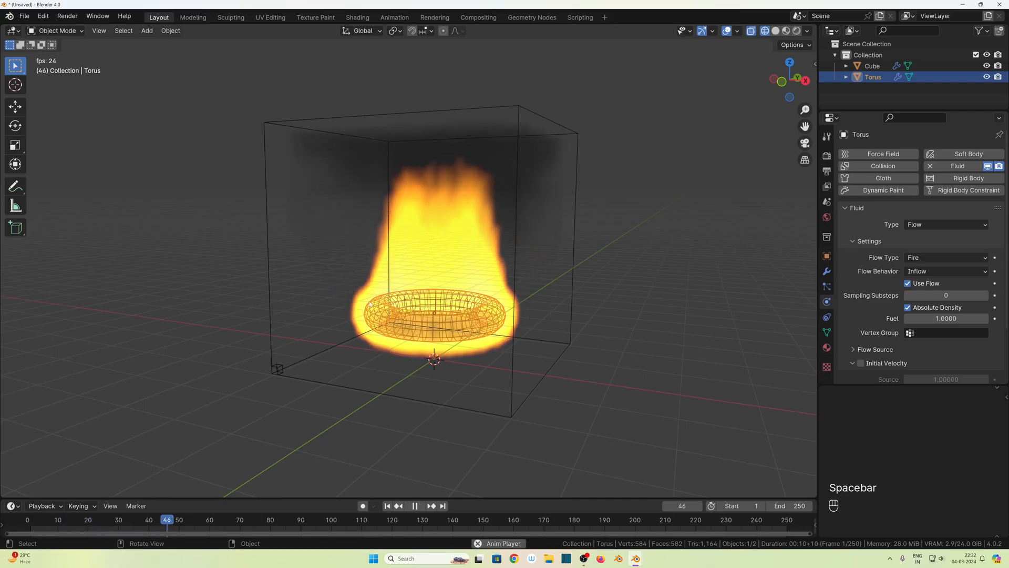
{"action": "middle_click_drag", "start_coordinate": [438, 216], "coordinate": [427, 269]}
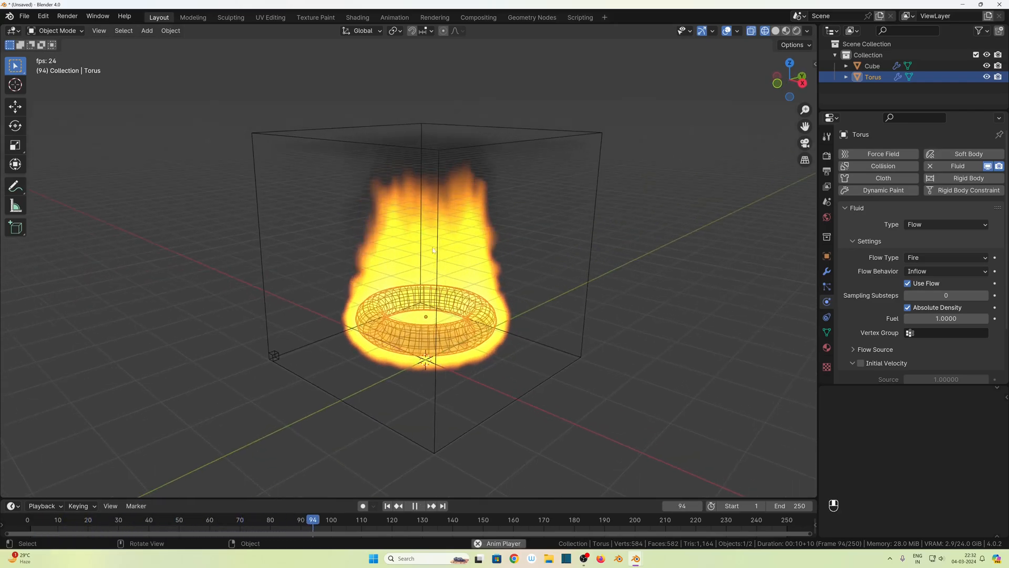
{"action": "key", "text": "space"}
{"action": "left_click", "coordinate": [387, 506]}
- Delete the cube domain and the torus together
{"action": "scroll", "coordinate": [397, 353], "scroll_direction": "down", "scroll_amount": 5}
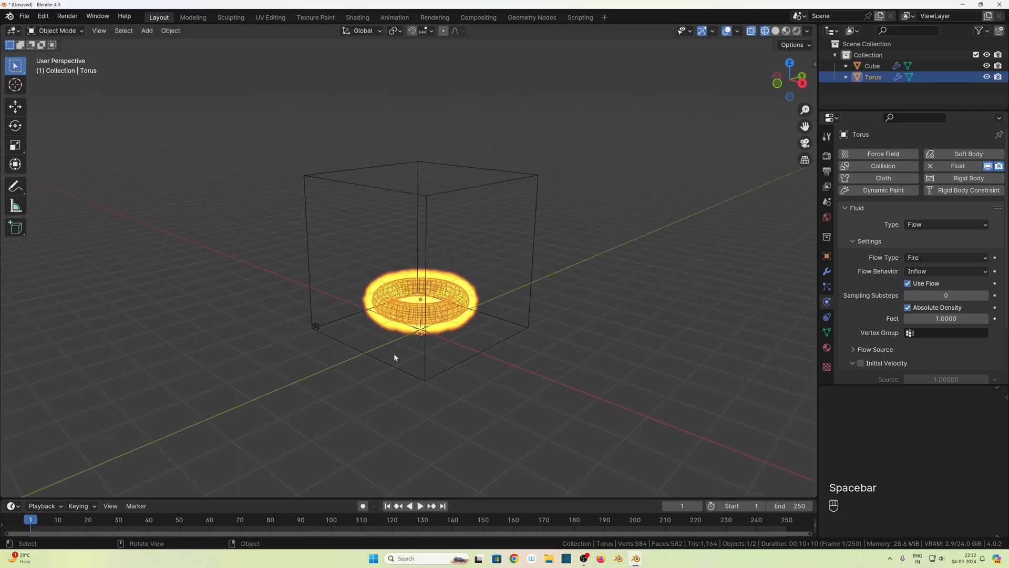
{"action": "key", "text": "shift+b"}
{"action": "left_click_drag", "start_coordinate": [322, 111], "coordinate": [576, 373]}
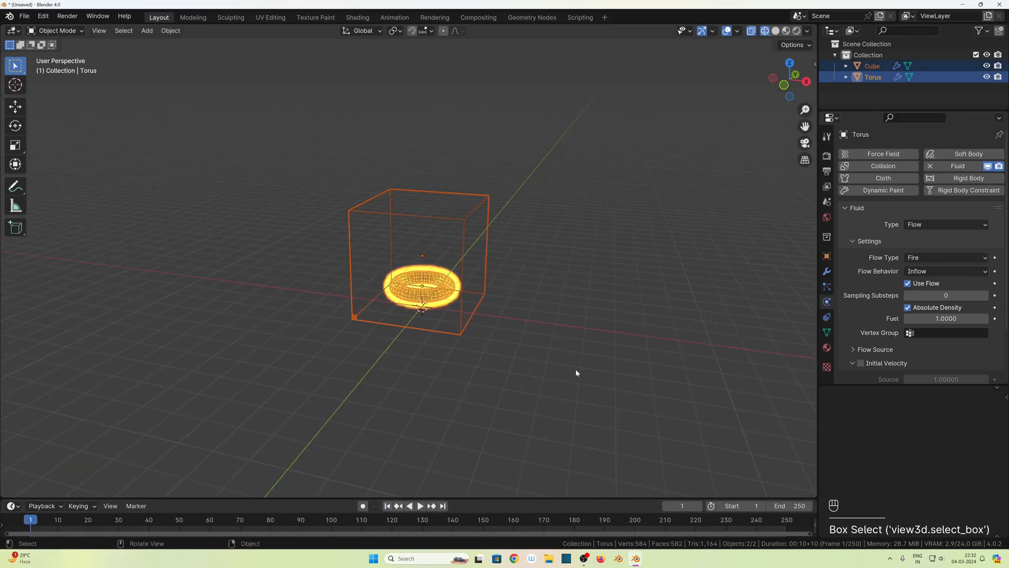
{"action": "key", "text": "Delete"}
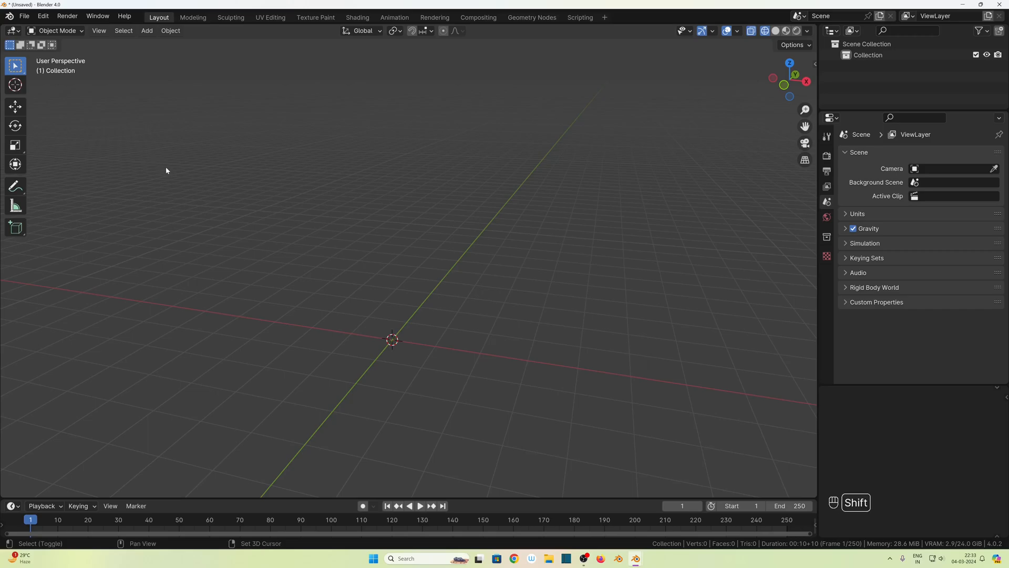
- Add a UV sphere at the origin and apply the Quick Smoke effect to it
{"action": "key", "text": "shift+a"}
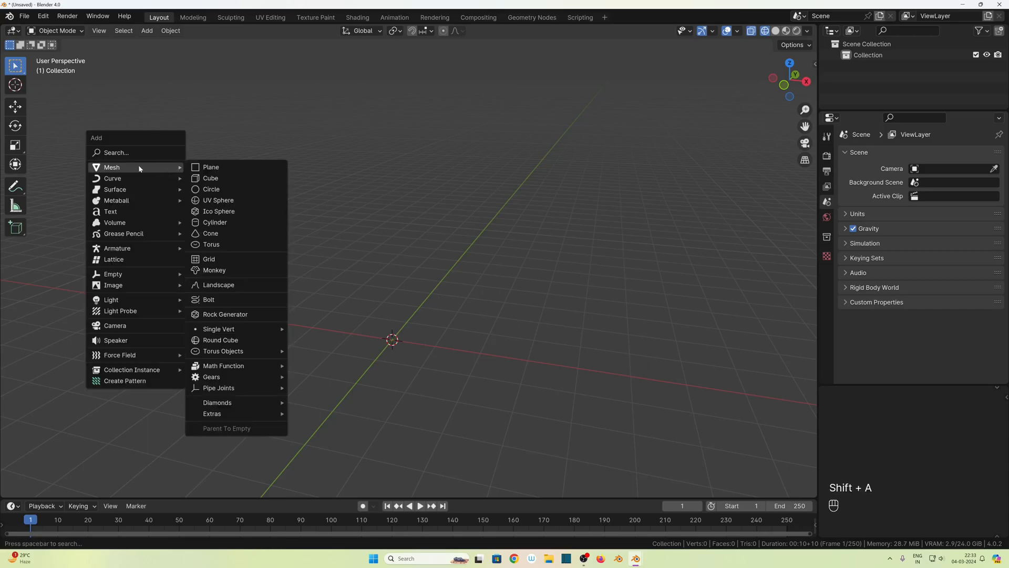
{"action": "left_click", "coordinate": [237, 201]}
{"action": "left_click", "coordinate": [388, 348]}
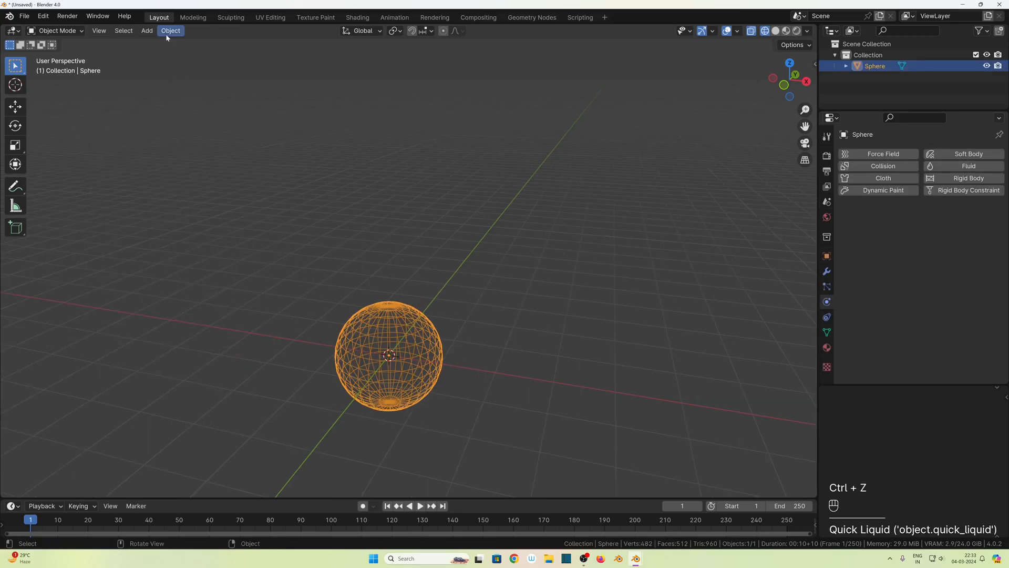
{"action": "left_click", "coordinate": [171, 31]}
{"action": "mouse_move", "coordinate": [202, 332]}
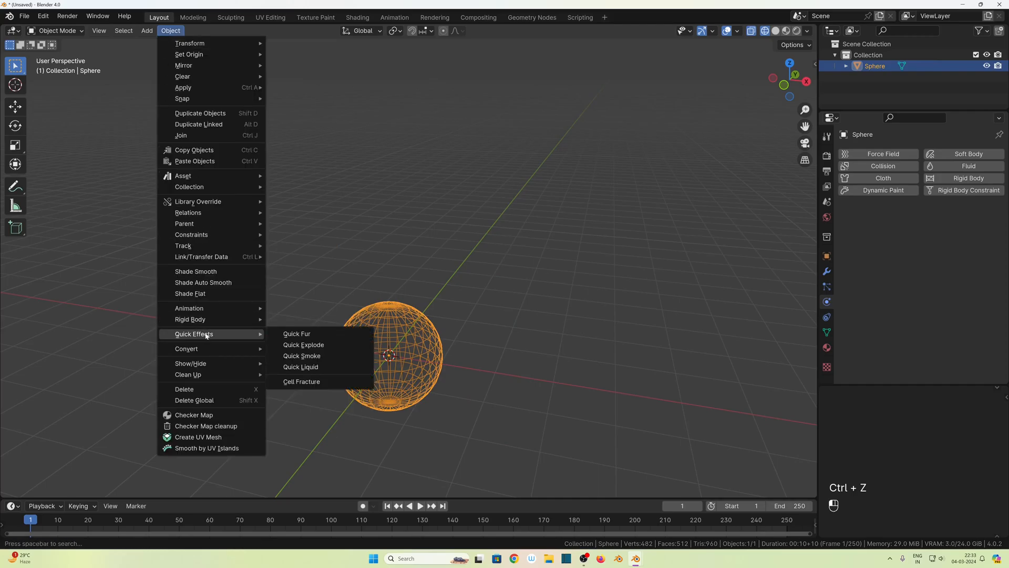
{"action": "left_click", "coordinate": [315, 360]}
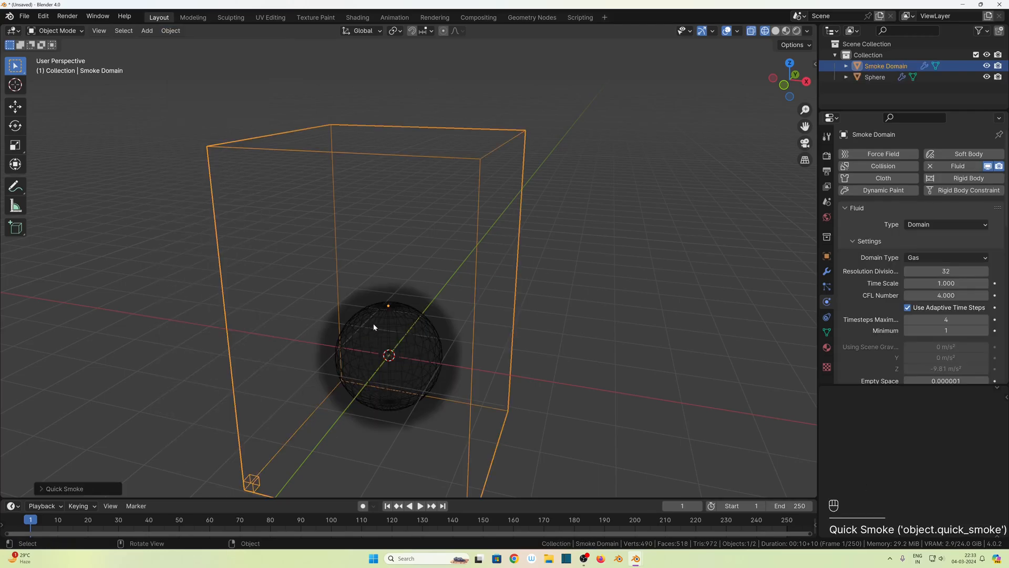
- Examine the smoke domain's fluid settings and the flow type options of the sphere
{"action": "scroll", "coordinate": [374, 327], "scroll_direction": "down", "scroll_amount": 3}
{"action": "middle_click_drag", "start_coordinate": [523, 354], "coordinate": [421, 307]}
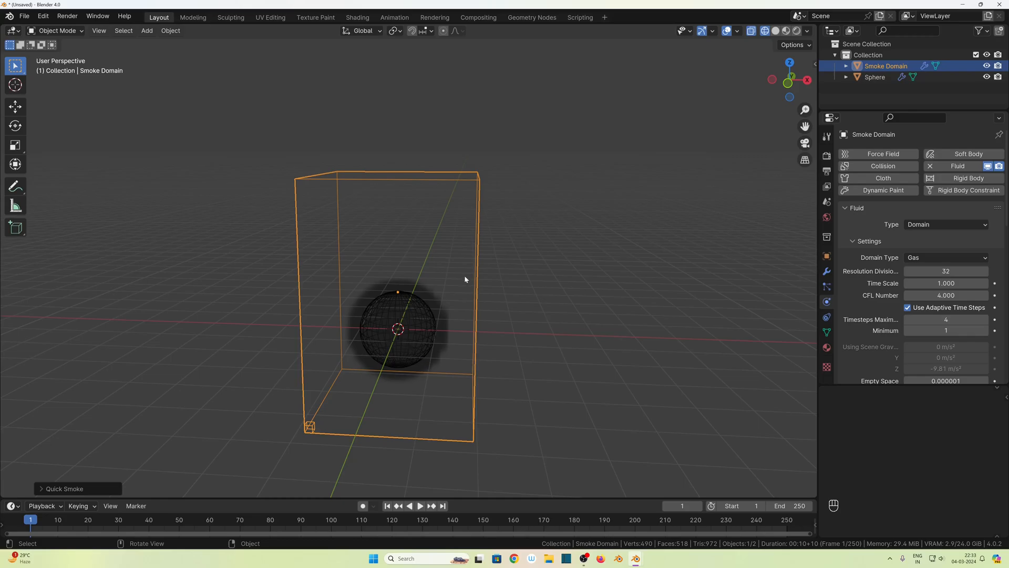
{"action": "middle_click_drag", "start_coordinate": [497, 343], "coordinate": [441, 349]}
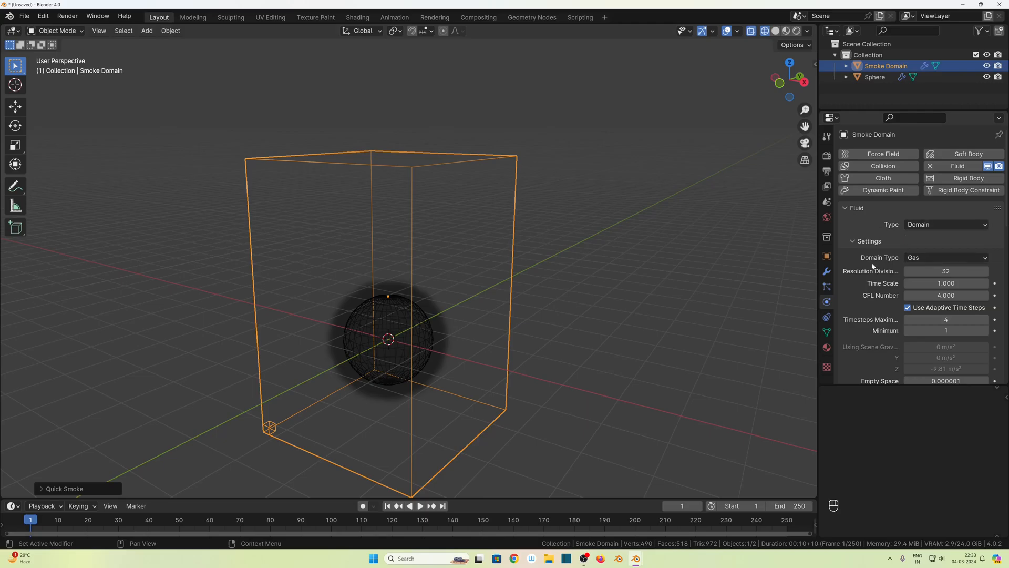
{"action": "left_click", "coordinate": [913, 260]}
{"action": "left_click", "coordinate": [377, 348]}
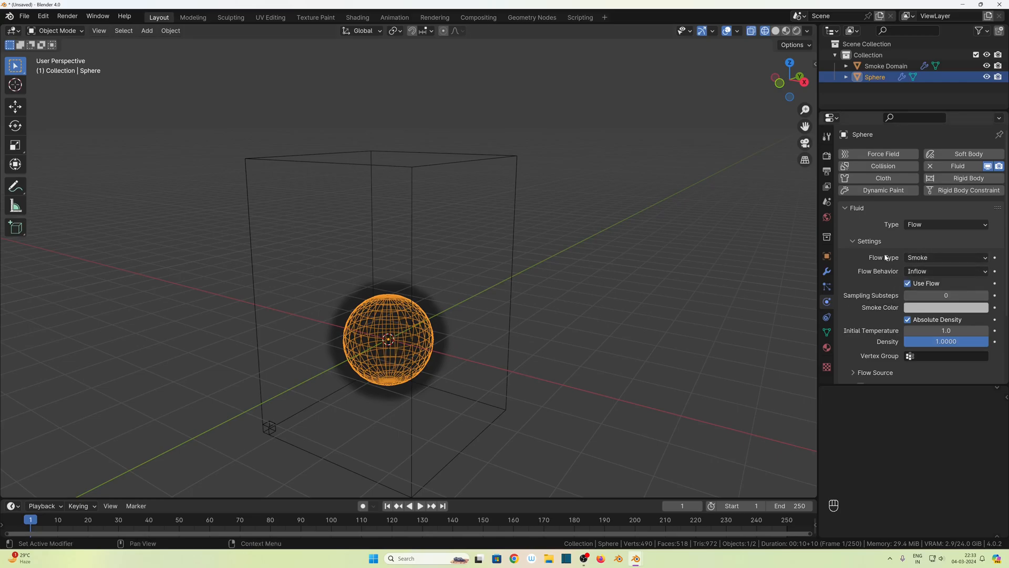
{"action": "left_click", "coordinate": [941, 259]}
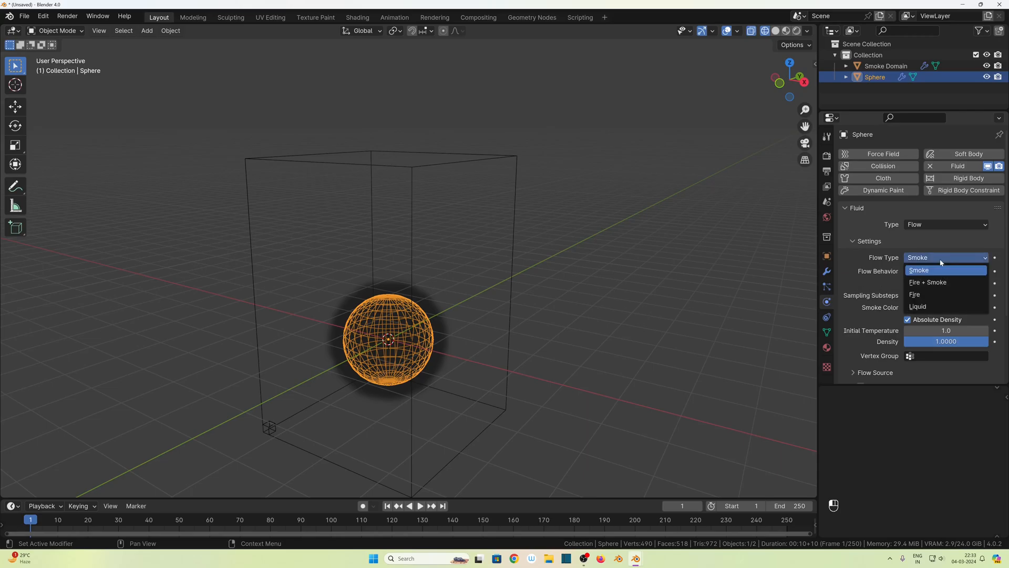
- Play the sphere's smoke simulation to check it, stop the playback and return to the first frame
{"action": "key", "text": "space"}
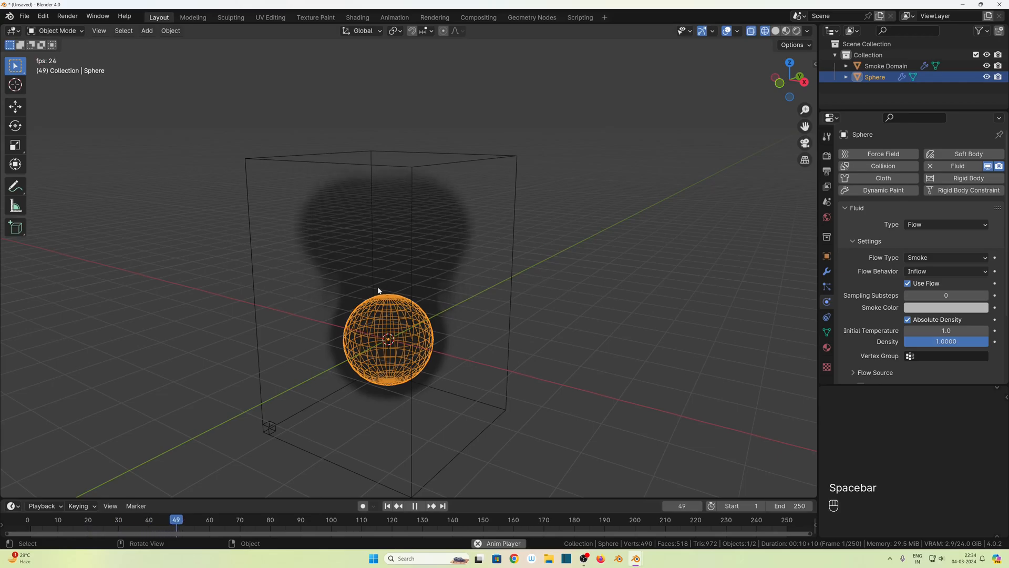
{"action": "key", "text": "space"}
{"action": "left_click", "coordinate": [387, 505]}
- Set the sphere's flow type to Fire + Smoke and play the simulation, ending back at the first frame
{"action": "left_click", "coordinate": [928, 258]}
{"action": "left_click", "coordinate": [929, 288]}
{"action": "key", "text": "space"}
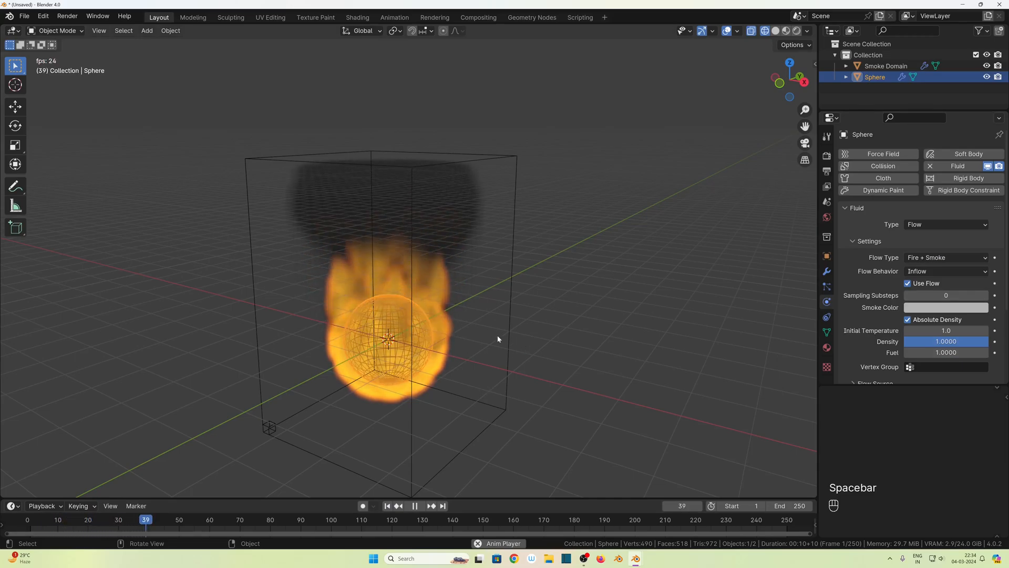
{"action": "key", "text": "space"}
{"action": "left_click", "coordinate": [387, 506]}
- Set the sphere's flow type to Fire and play the simulation to check the flames
{"action": "left_click", "coordinate": [928, 258]}
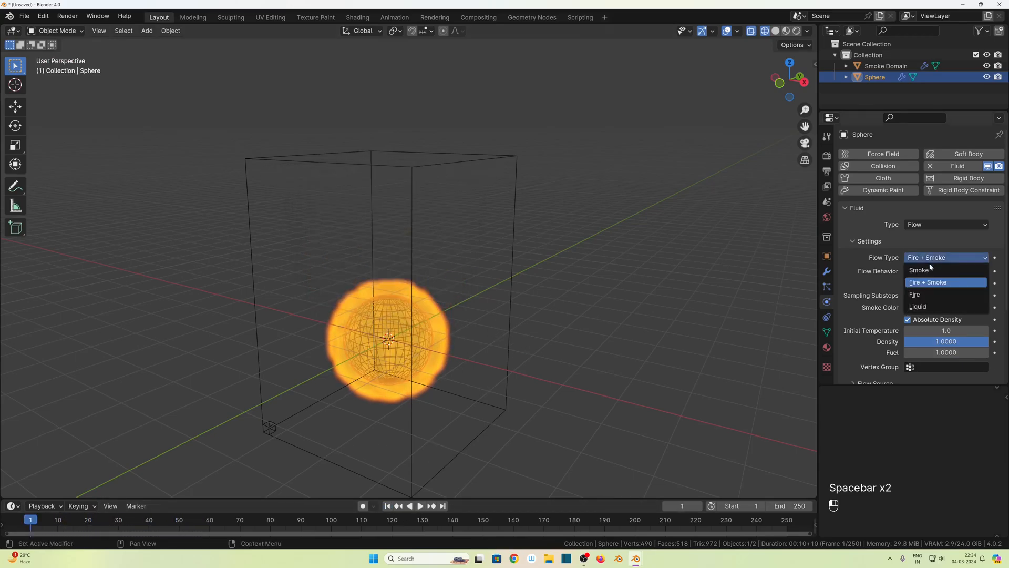
{"action": "left_click", "coordinate": [931, 295]}
{"action": "key", "text": "space"}
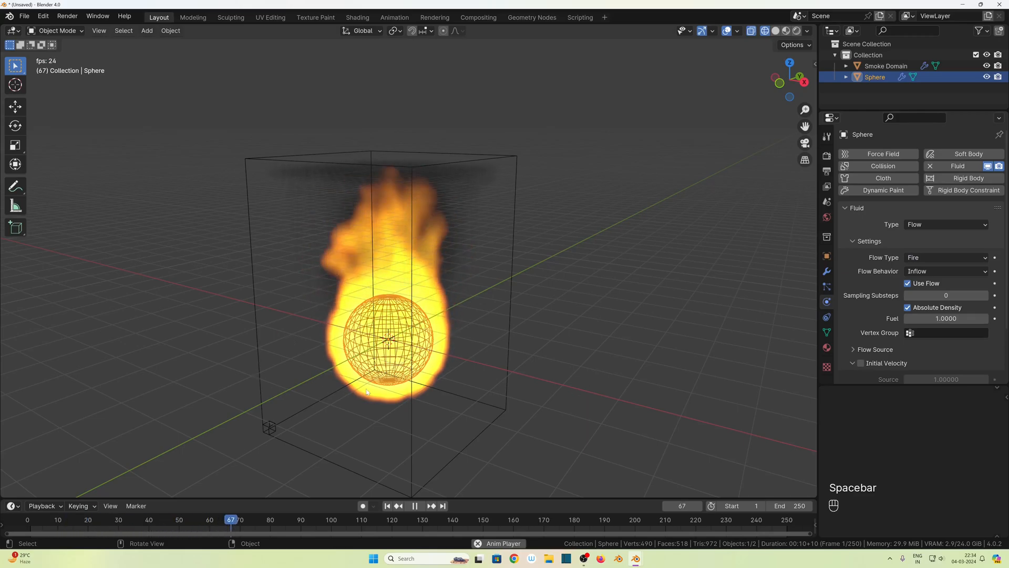
{"action": "key", "text": "space"}
- Delete the smoke domain and the sphere together
{"action": "scroll", "coordinate": [378, 405], "scroll_direction": "down", "scroll_amount": 4}
{"action": "middle_click_drag", "start_coordinate": [381, 405], "coordinate": [427, 380]}
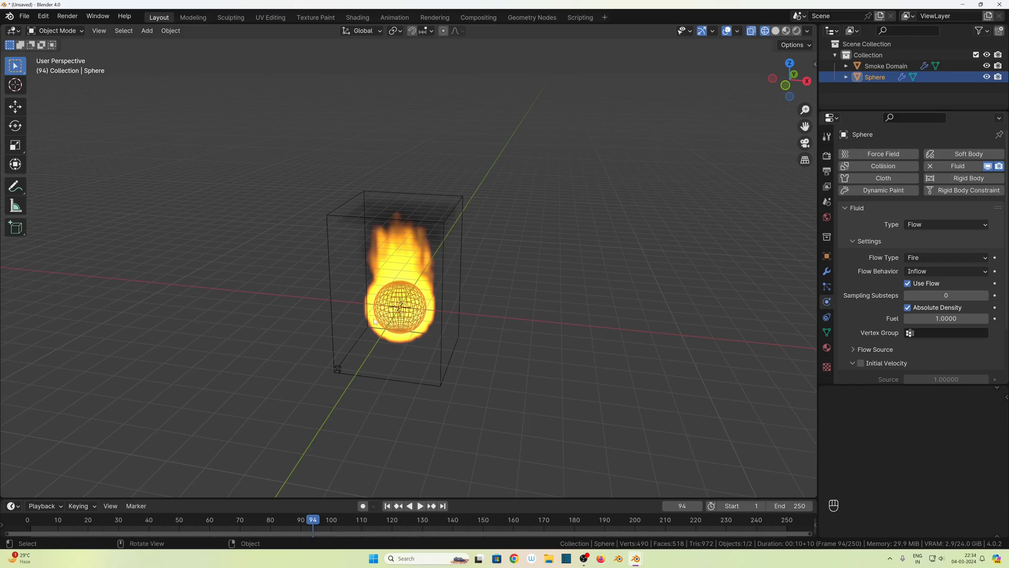
{"action": "left_click_drag", "start_coordinate": [244, 152], "coordinate": [551, 454]}
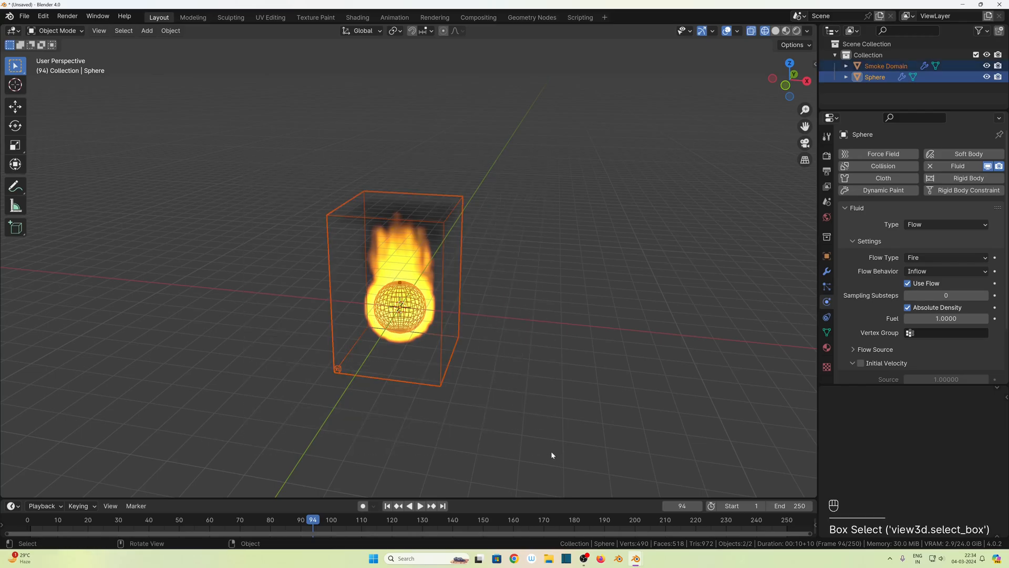
{"action": "key", "text": "Delete"}
- Add a cube and move it away from the origin toward the negative X side
{"action": "key", "text": "shift+a"}
{"action": "left_click", "coordinate": [238, 273]}
{"action": "key", "text": "g"}
{"action": "left_click", "coordinate": [263, 302]}
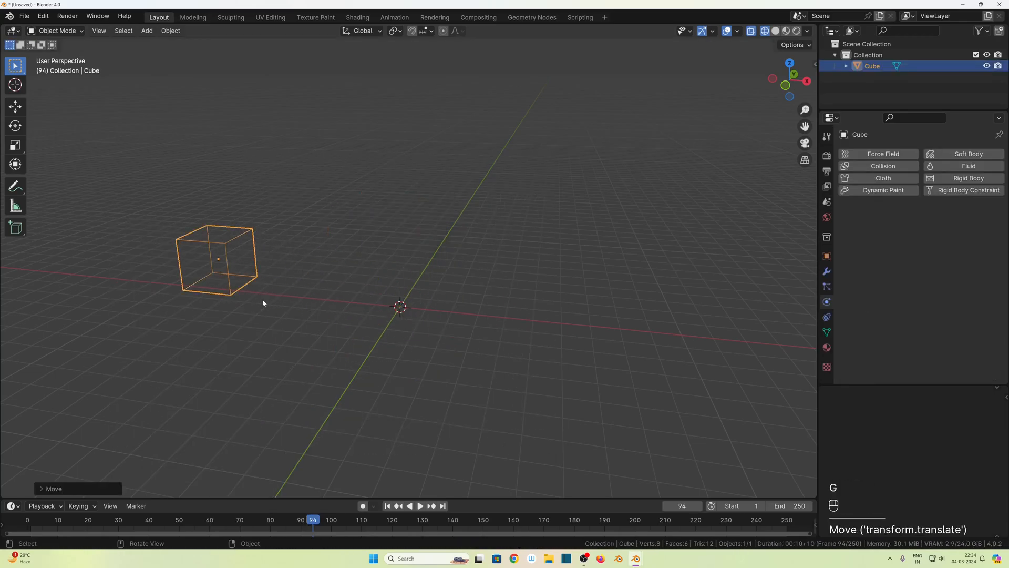
- Add a UV sphere raised on the positive X side and a torus at the origin
{"action": "key", "text": "shift+a"}
{"action": "left_click", "coordinate": [334, 81]}
{"action": "key", "text": "shift+a"}
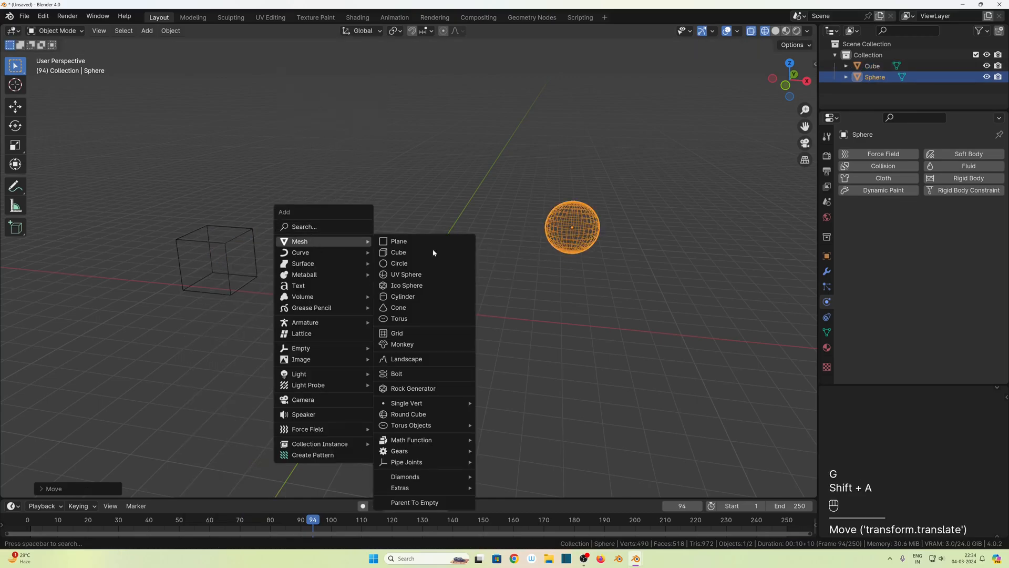
{"action": "left_click", "coordinate": [399, 318]}
- Apply the Quick Smoke effect to the cube, sphere and torus together so they share one domain
{"action": "left_click_drag", "start_coordinate": [182, 162], "coordinate": [657, 347]}
{"action": "left_click", "coordinate": [171, 31]}
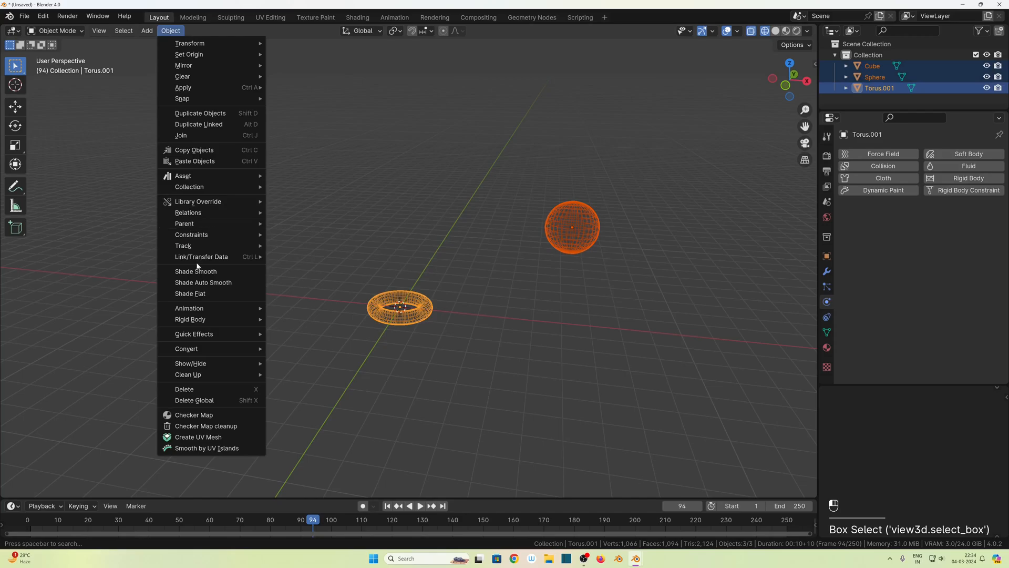
{"action": "mouse_move", "coordinate": [211, 334]}
{"action": "left_click", "coordinate": [320, 356]}
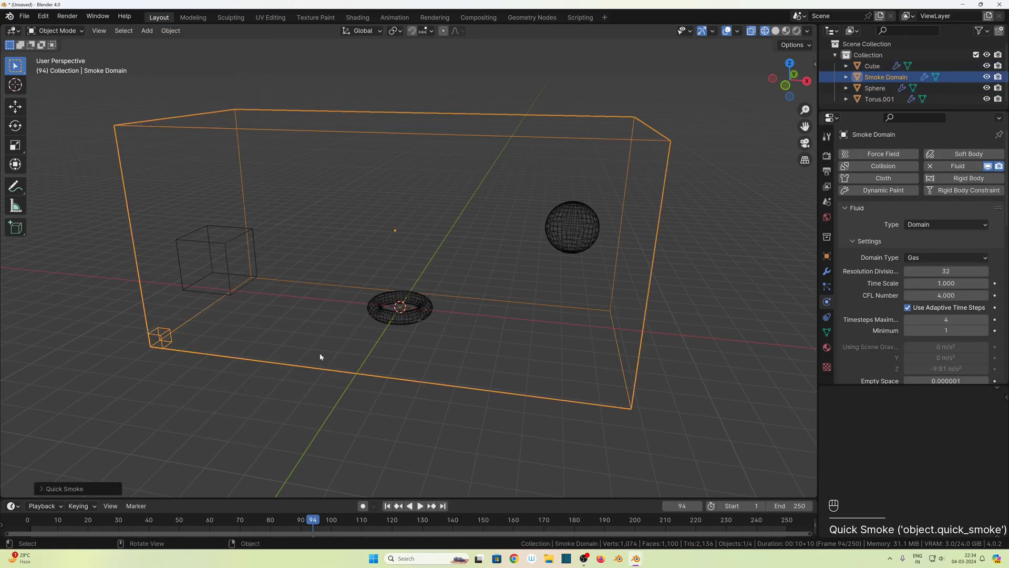
- Play the smoke simulation of the three emitters from the first frame, stop it and return to the start
{"action": "middle_click_drag", "start_coordinate": [320, 356], "coordinate": [216, 298]}
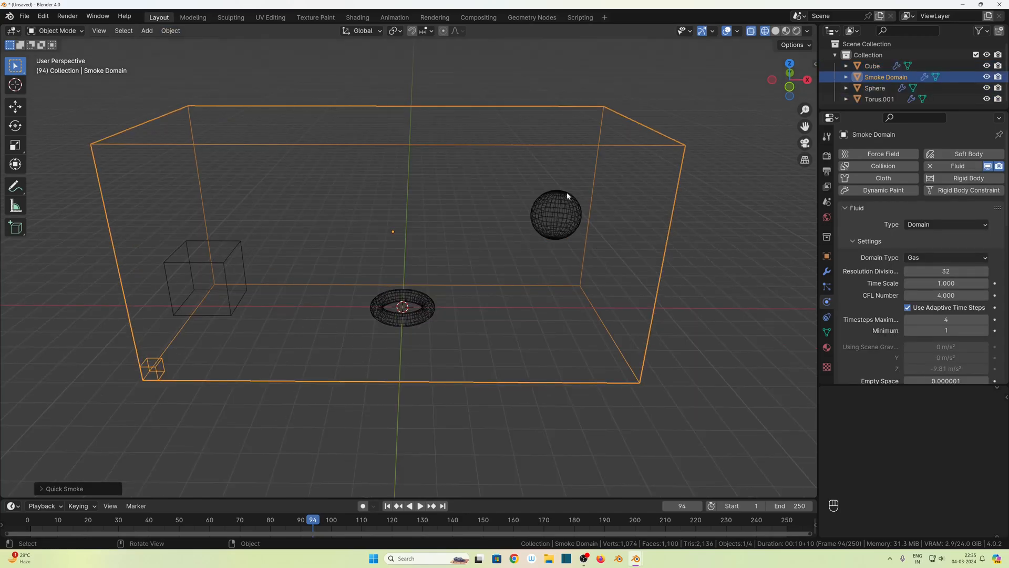
{"action": "middle_click_drag", "start_coordinate": [455, 360], "coordinate": [425, 353]}
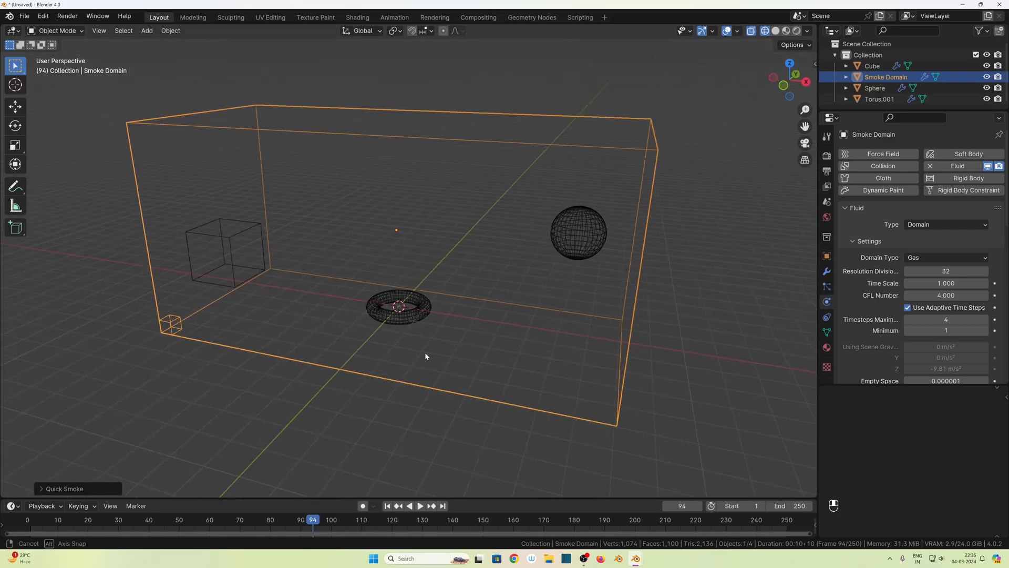
{"action": "left_click", "coordinate": [387, 506]}
{"action": "key", "text": "space"}
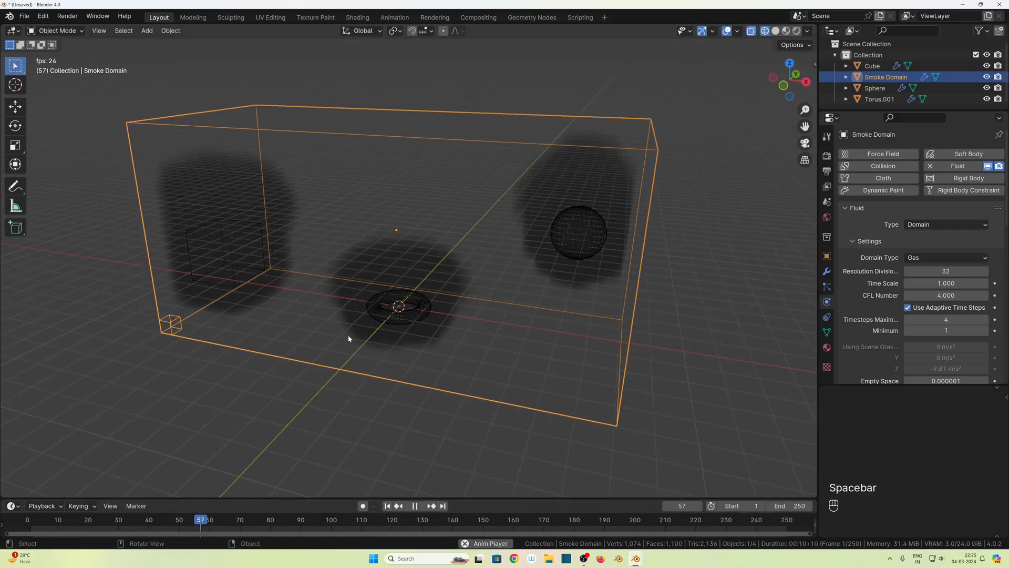
{"action": "key", "text": "space"}
{"action": "left_click", "coordinate": [387, 506]}
- Set the torus's flow type to Fire + Smoke and the cube's flow type to Fire
{"action": "left_click", "coordinate": [398, 317]}
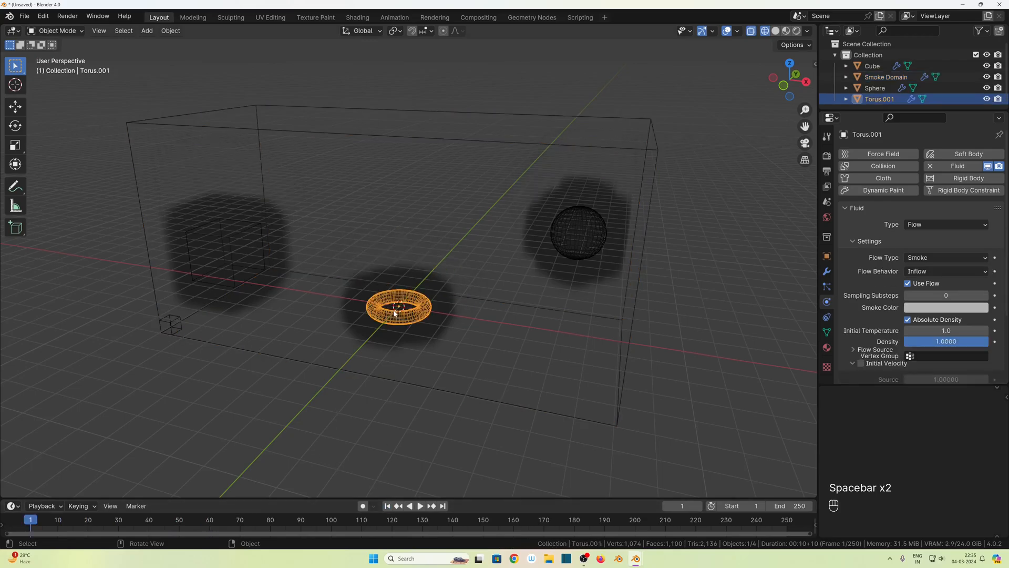
{"action": "left_click", "coordinate": [924, 258]}
{"action": "left_click", "coordinate": [928, 282]}
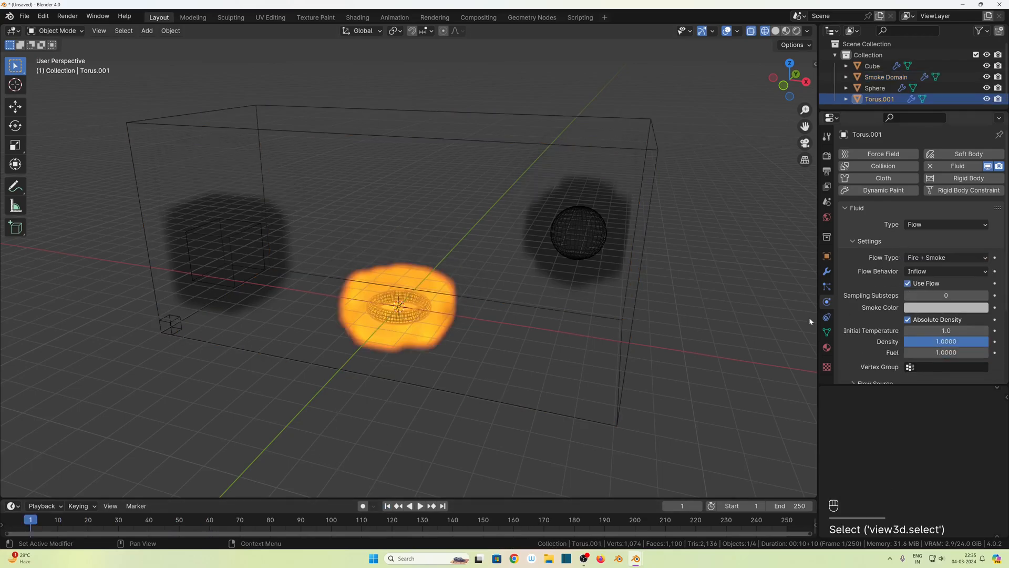
{"action": "left_click", "coordinate": [250, 228]}
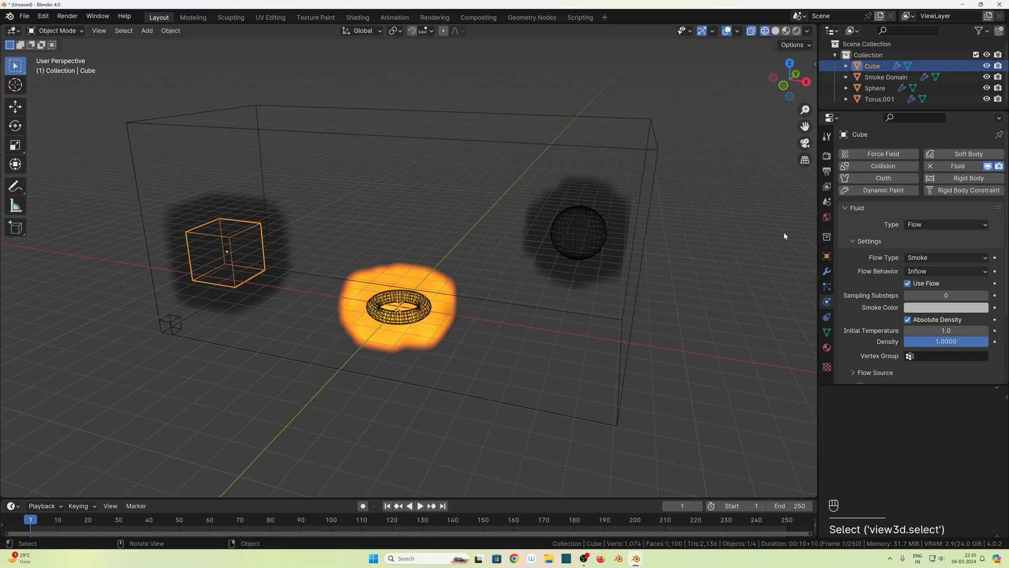
{"action": "left_click", "coordinate": [921, 257]}
- Play the simulation to compare the fire, fire with smoke and smoke emitters inside the shared domain
{"action": "key", "text": "space"}
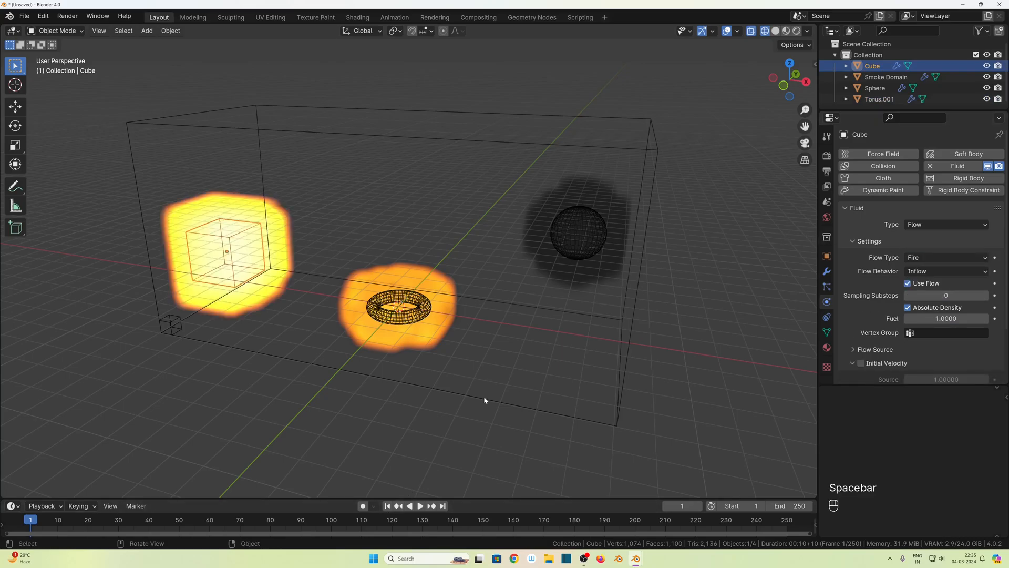
{"action": "key", "text": "space"}
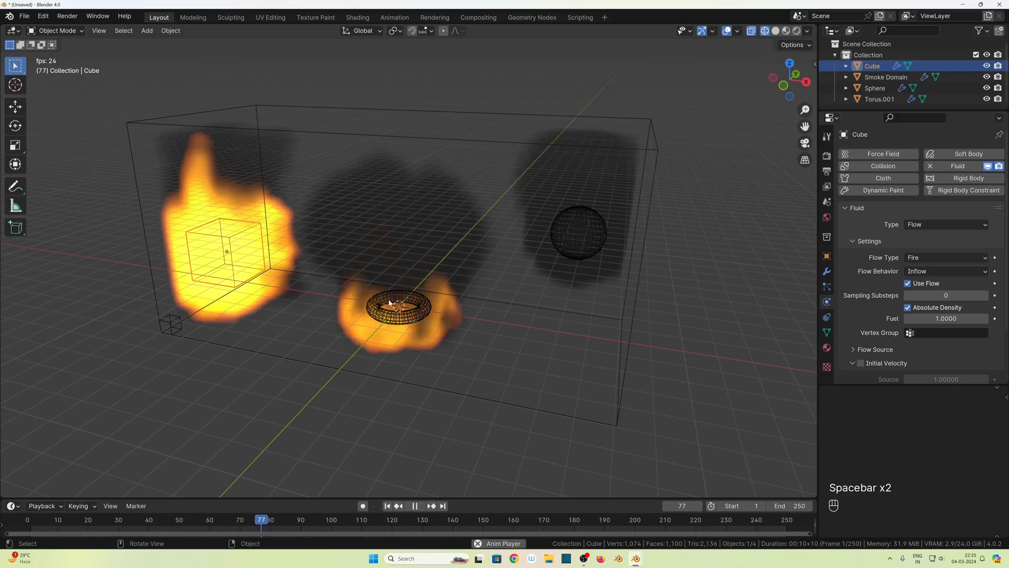
{"action": "middle_click_drag", "start_coordinate": [259, 351], "coordinate": [417, 339]}
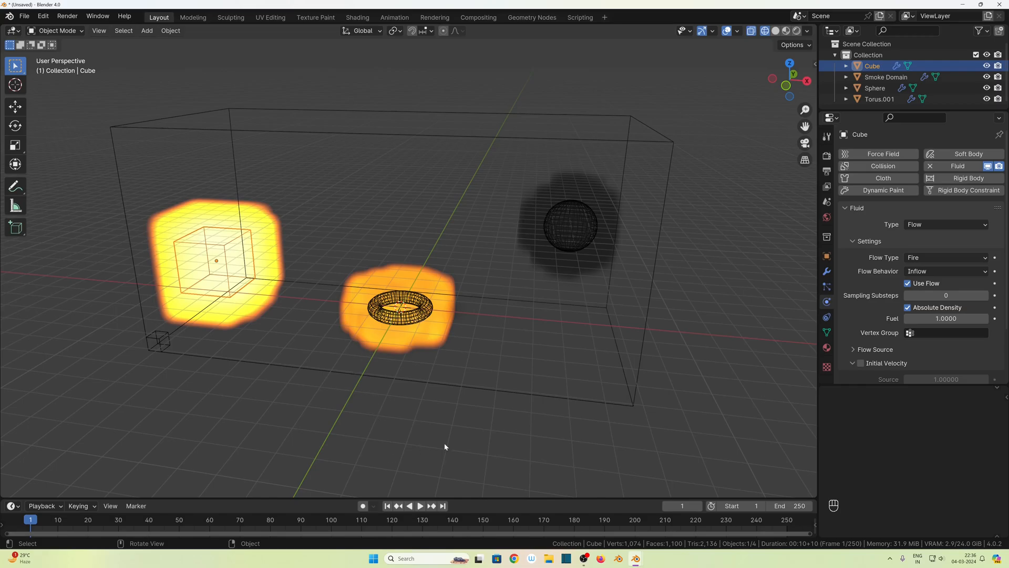
{"action": "middle_click_drag", "start_coordinate": [434, 444], "coordinate": [948, 284]}
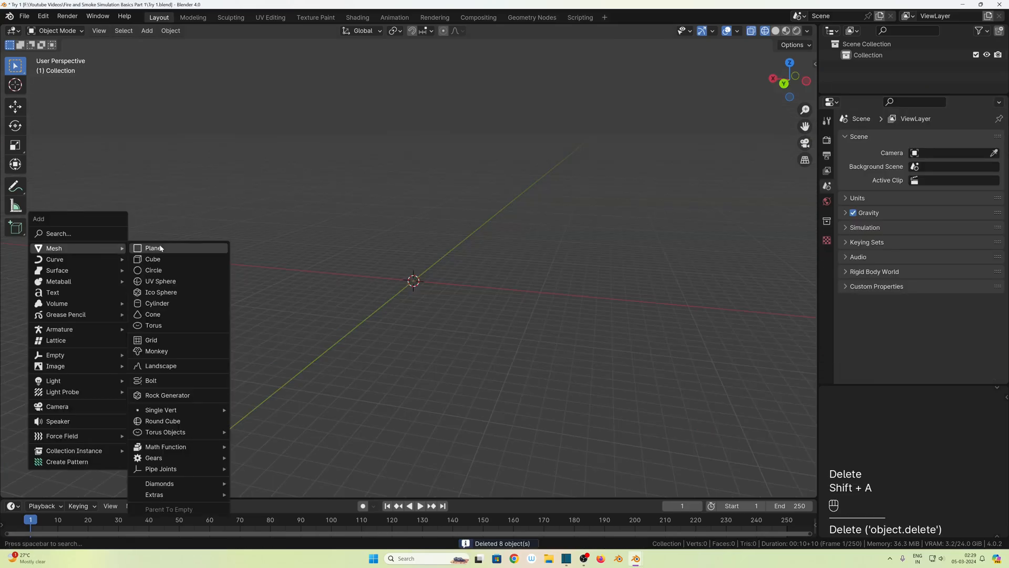
{"action": "left_click", "coordinate": [180, 287]}
{"action": "left_click", "coordinate": [171, 31]}
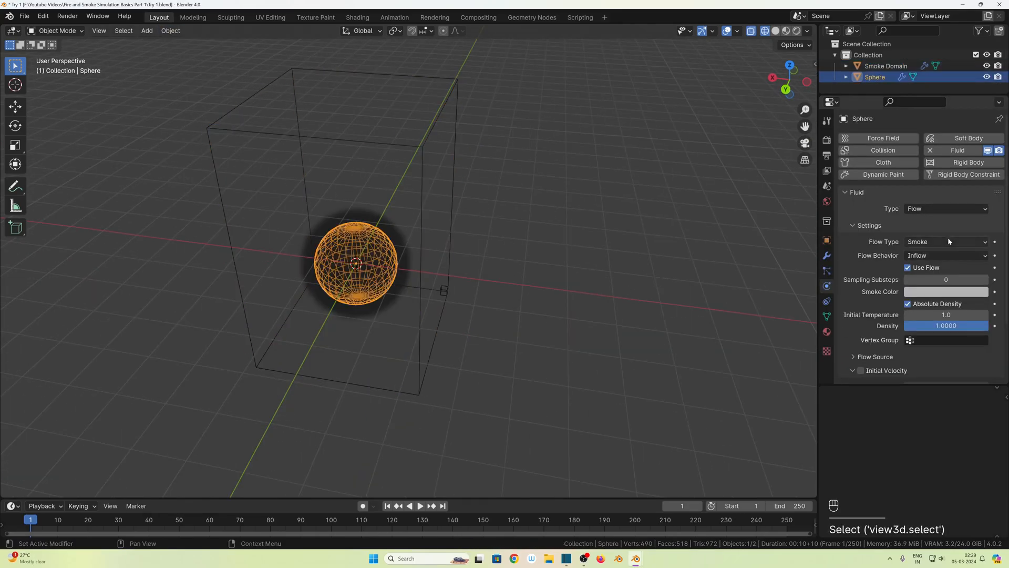